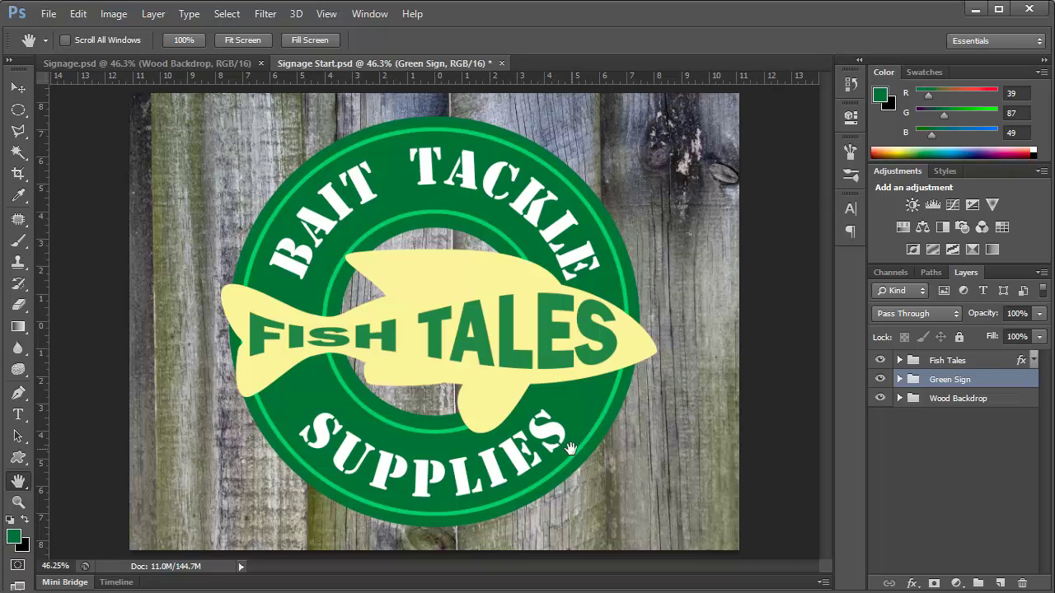
Preview the finished textured sign, then hide the fish plaque and FISH TALES text
{"action": "left_click", "coordinate": [221, 64]}
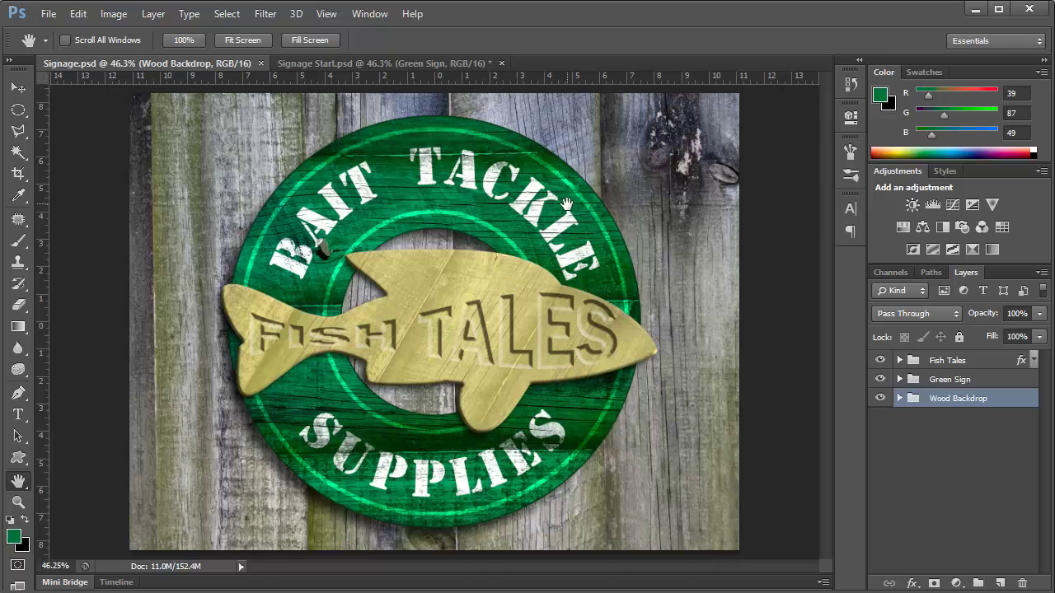
{"action": "left_click", "coordinate": [452, 63]}
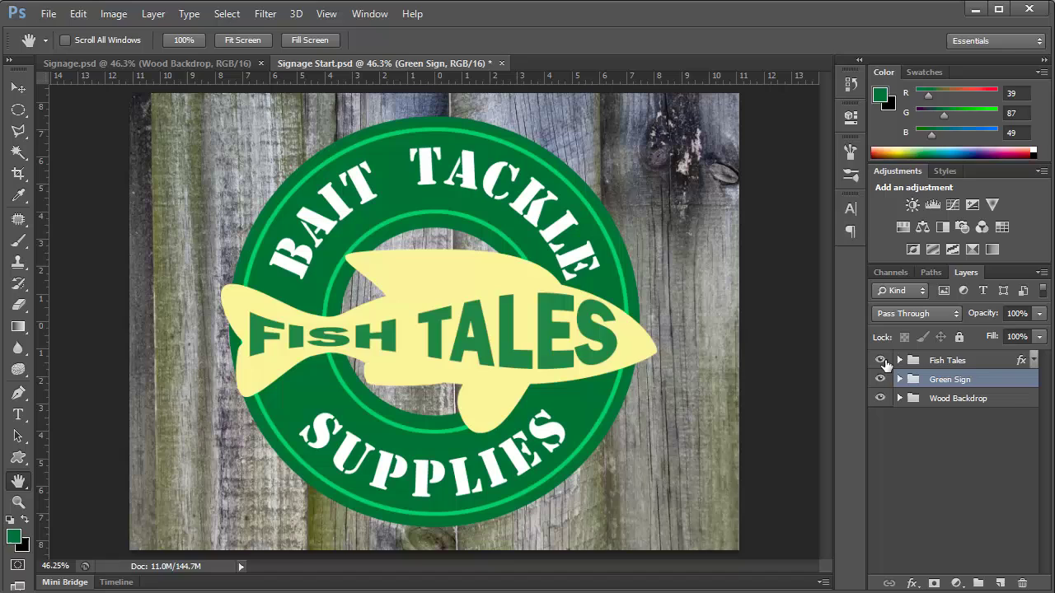
{"action": "left_click", "coordinate": [880, 360]}
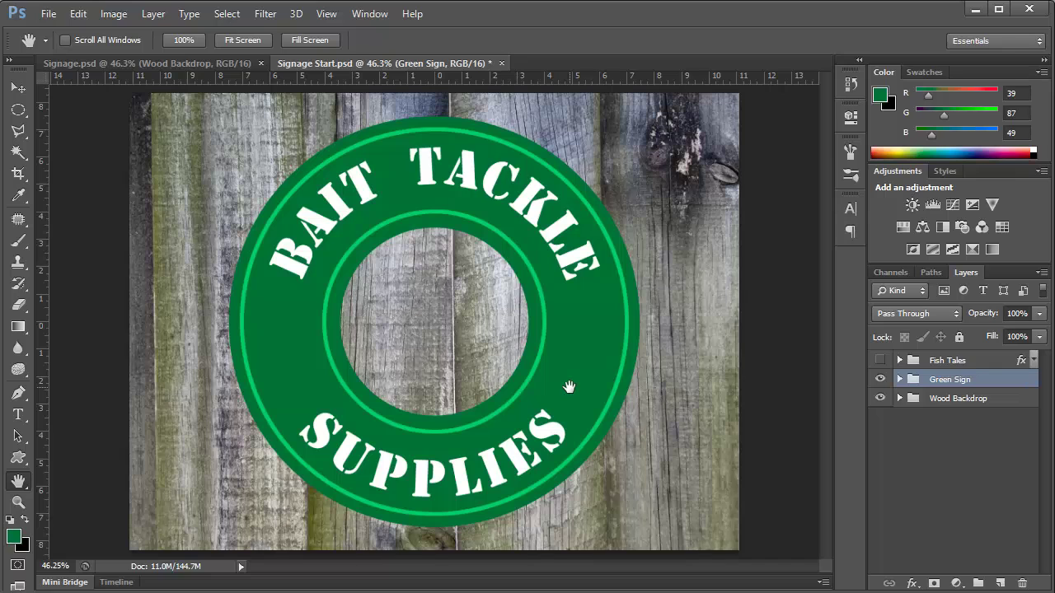
{"action": "left_click", "coordinate": [880, 379]}
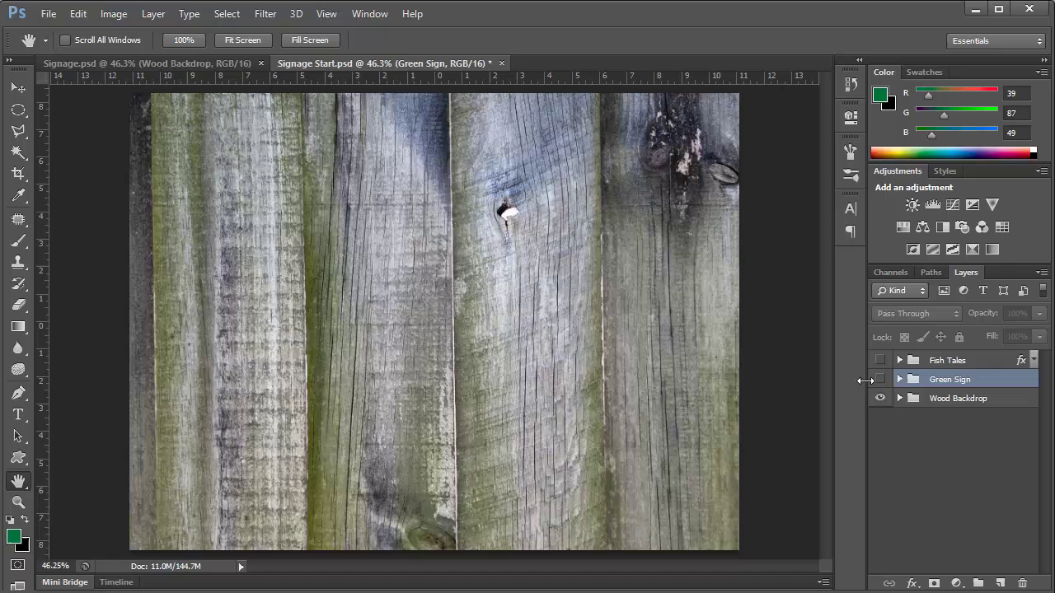
{"action": "left_click", "coordinate": [880, 379]}
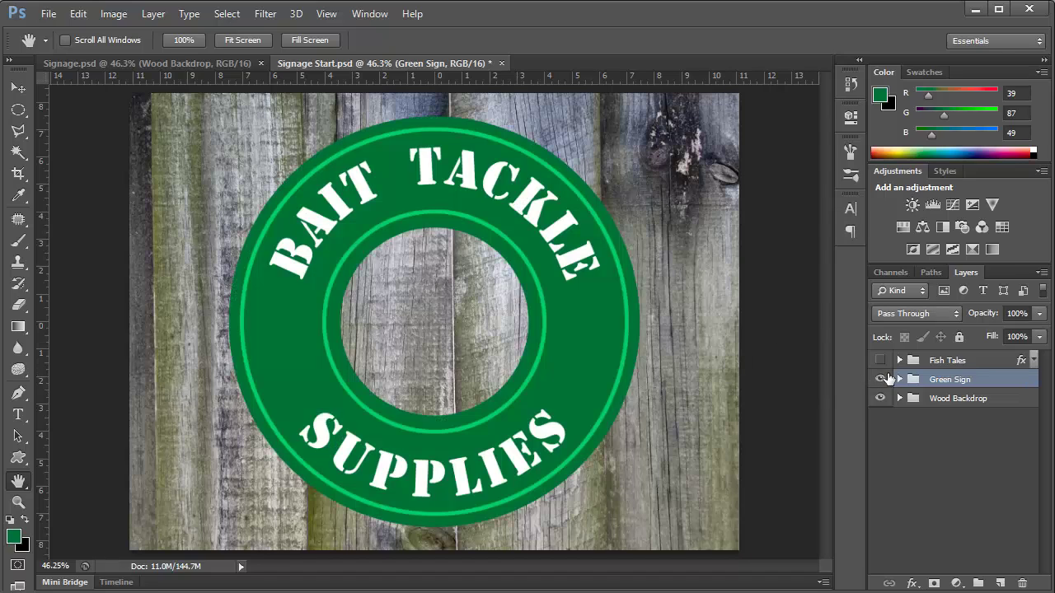
Expand the Green Sign group and hide the Rings, SUPPLIES and BAIT TACKLE layers
{"action": "left_click", "coordinate": [899, 379]}
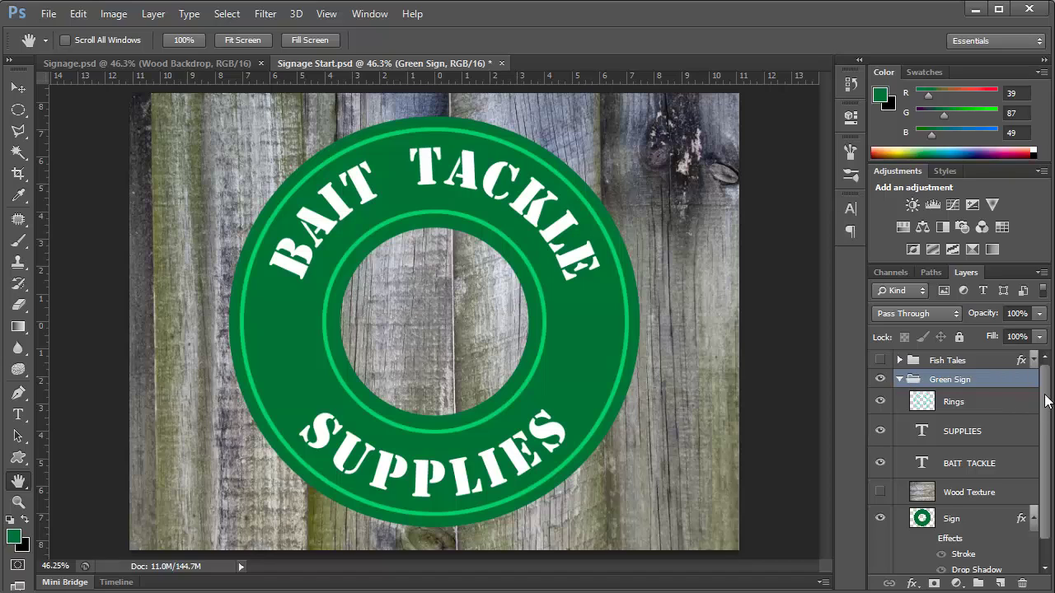
{"action": "scroll", "coordinate": [1037, 414], "scroll_direction": "down", "scroll_amount": 1}
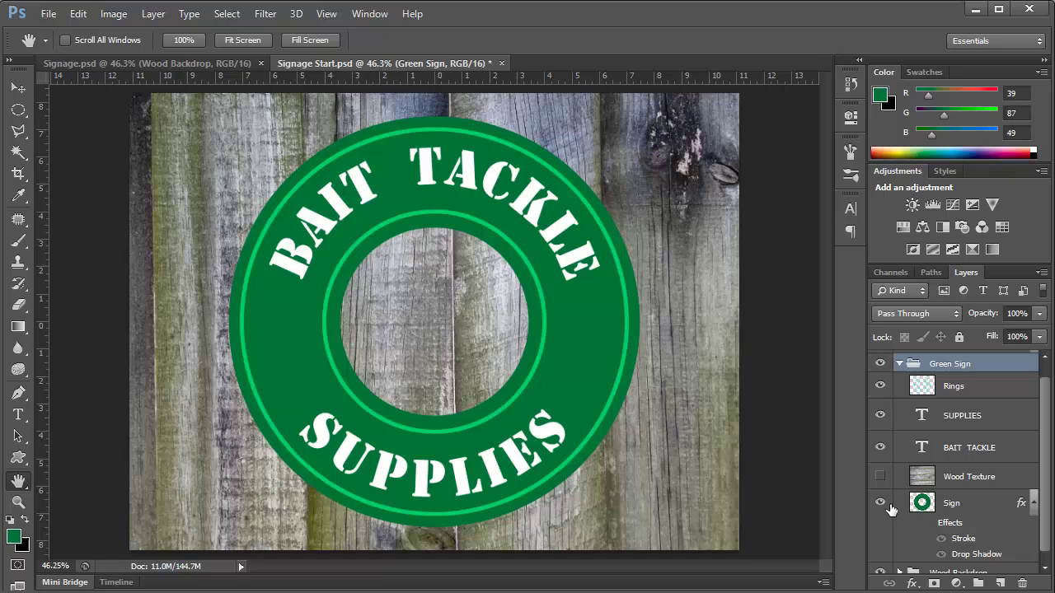
{"action": "left_click", "coordinate": [879, 387]}
{"action": "left_click_drag", "start_coordinate": [880, 389], "coordinate": [879, 448]}
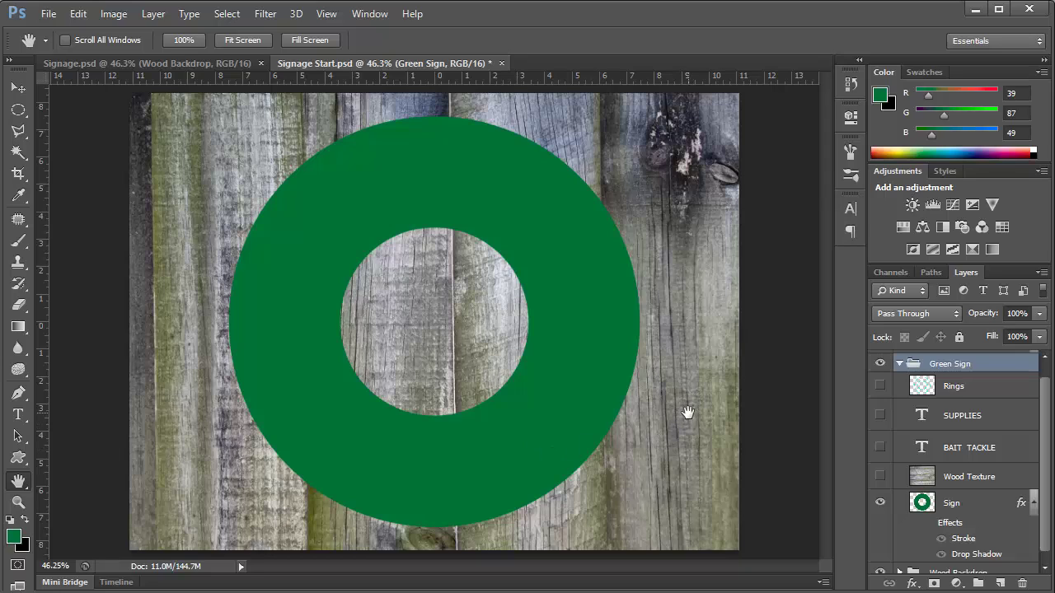
Show Wood Texture, clip it to the Sign ring, and hide the Wood Backdrop group
{"action": "left_click", "coordinate": [880, 478]}
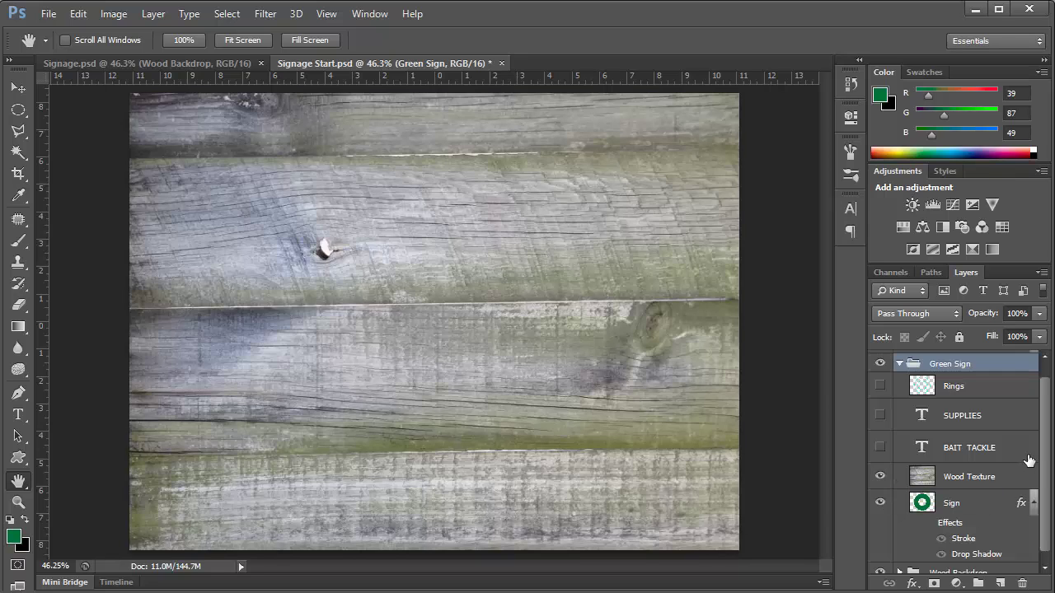
{"action": "scroll", "coordinate": [1047, 470], "scroll_direction": "down", "scroll_amount": 1}
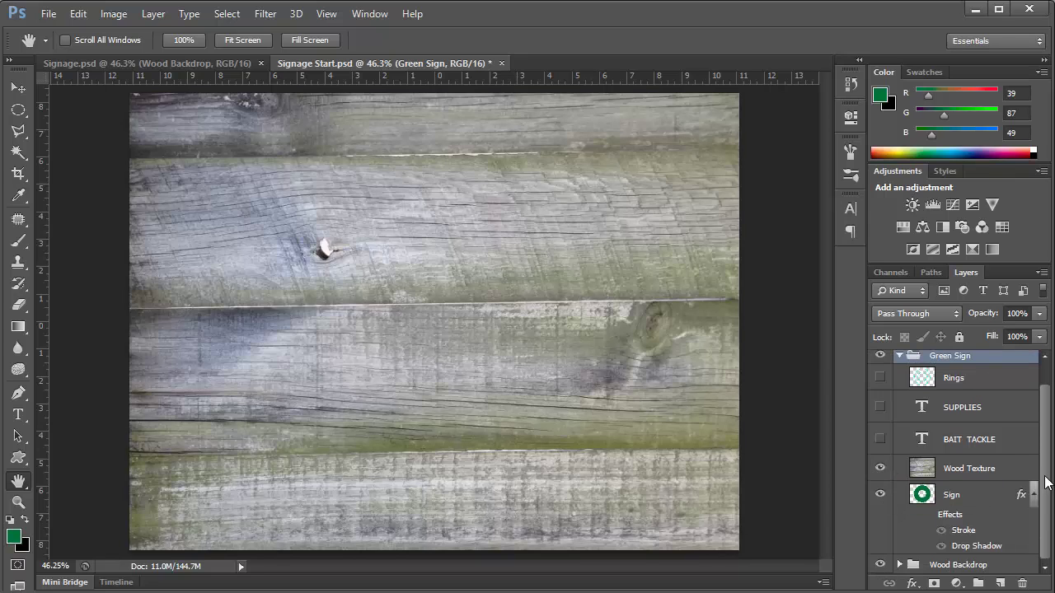
{"action": "left_click", "coordinate": [970, 476], "text": "alt"}
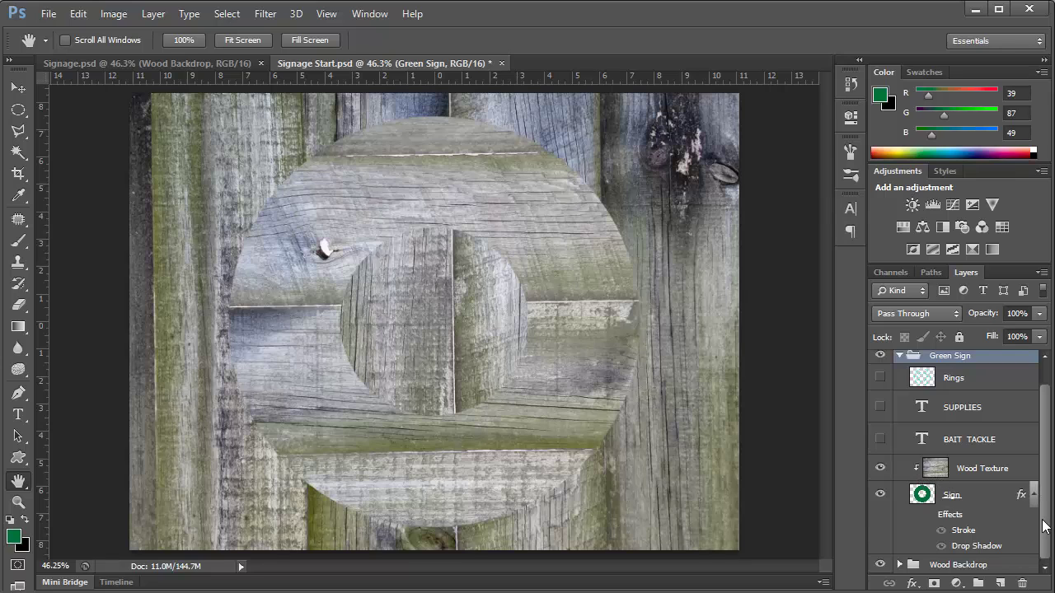
{"action": "left_click", "coordinate": [881, 565]}
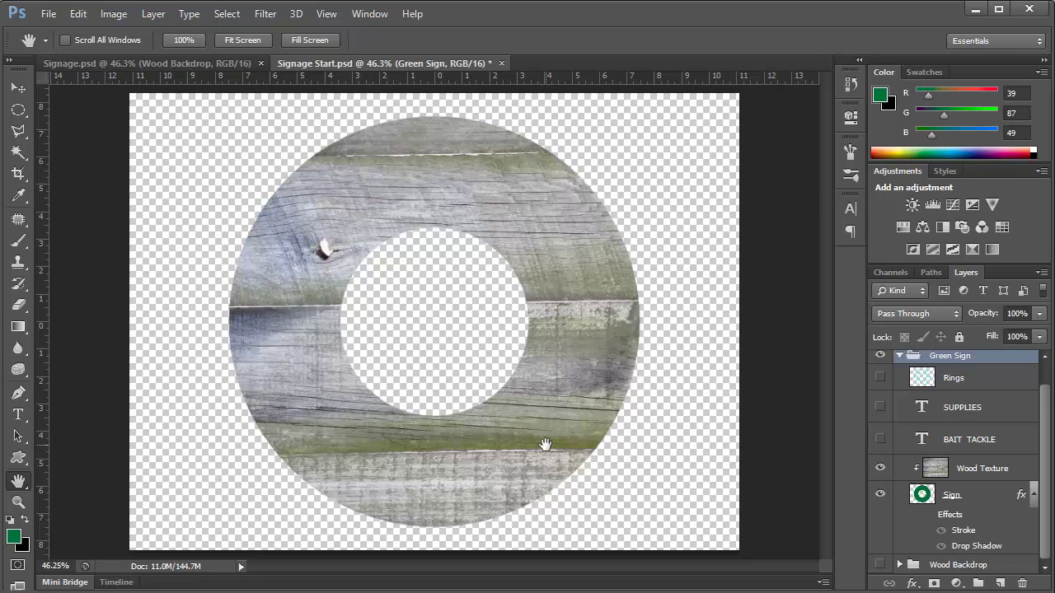
Show the Wood Backdrop again and set the Wood Texture layer's blend mode to Multiply
{"action": "left_click", "coordinate": [880, 564]}
{"action": "left_click", "coordinate": [969, 470]}
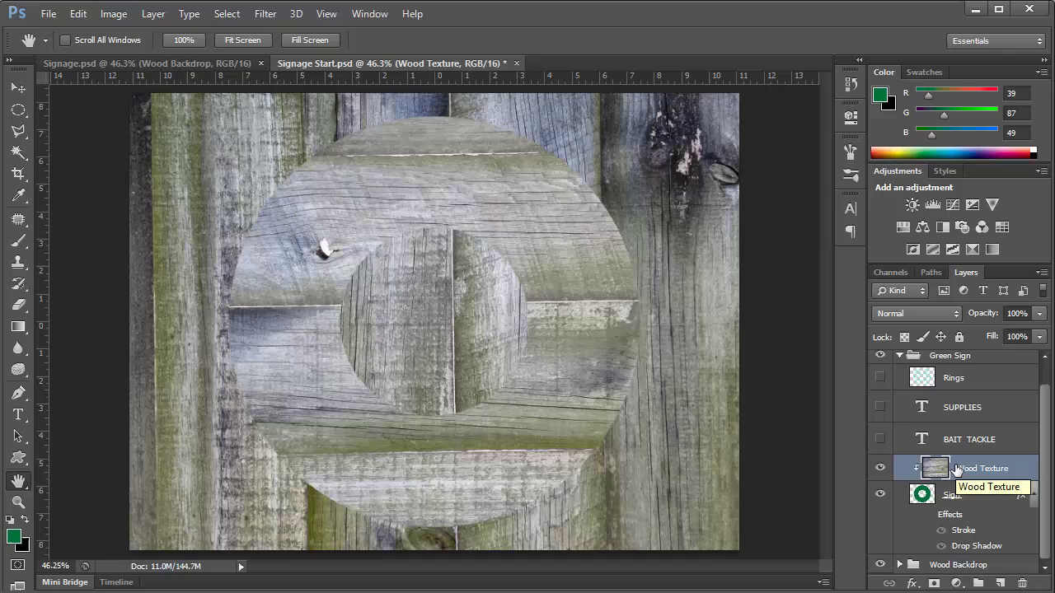
{"action": "left_click", "coordinate": [935, 311]}
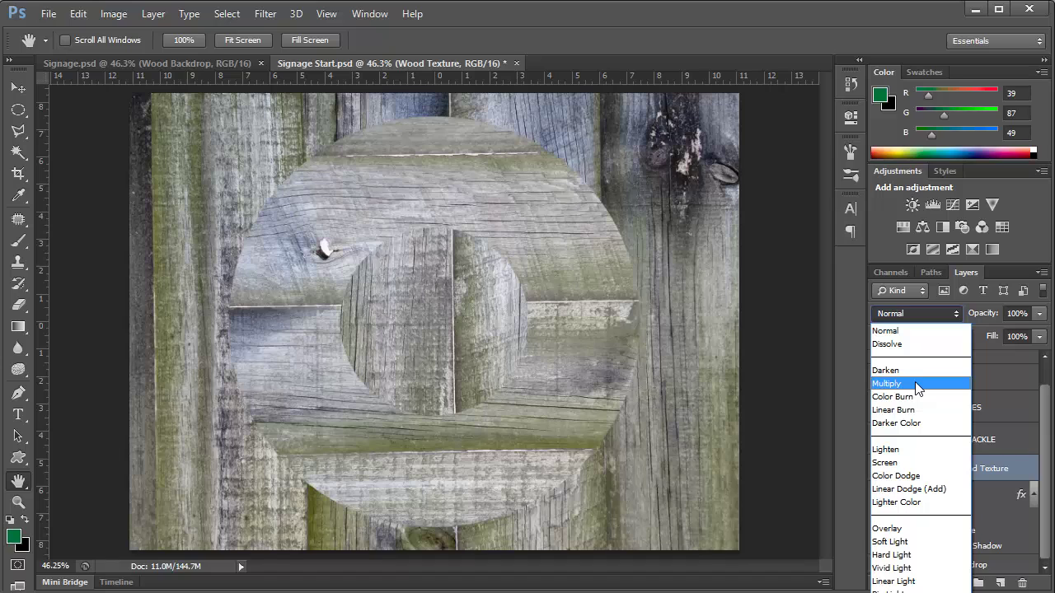
{"action": "left_click", "coordinate": [917, 384]}
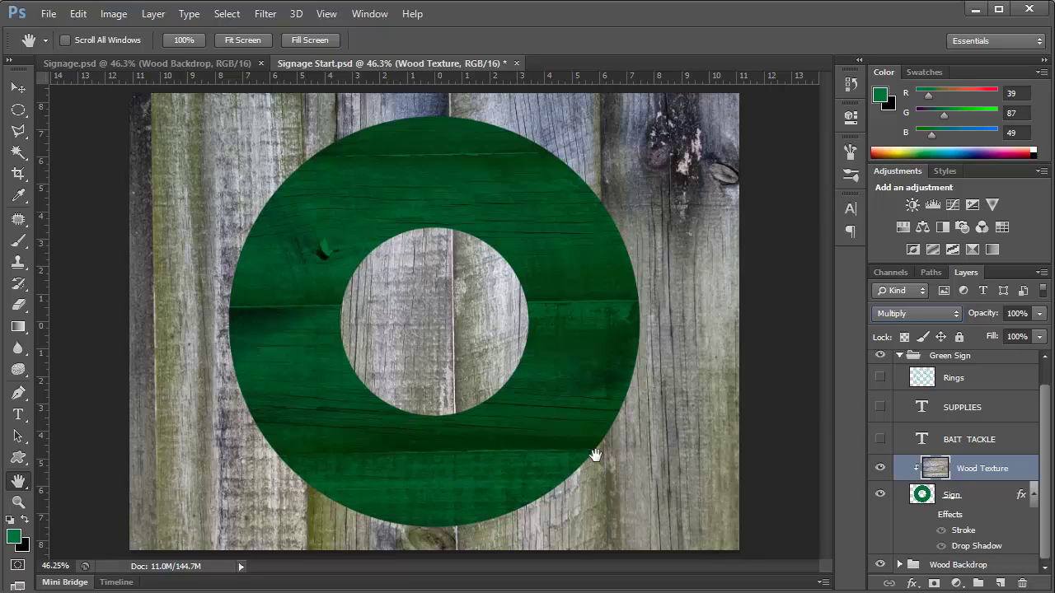
{"action": "left_click", "coordinate": [929, 494]}
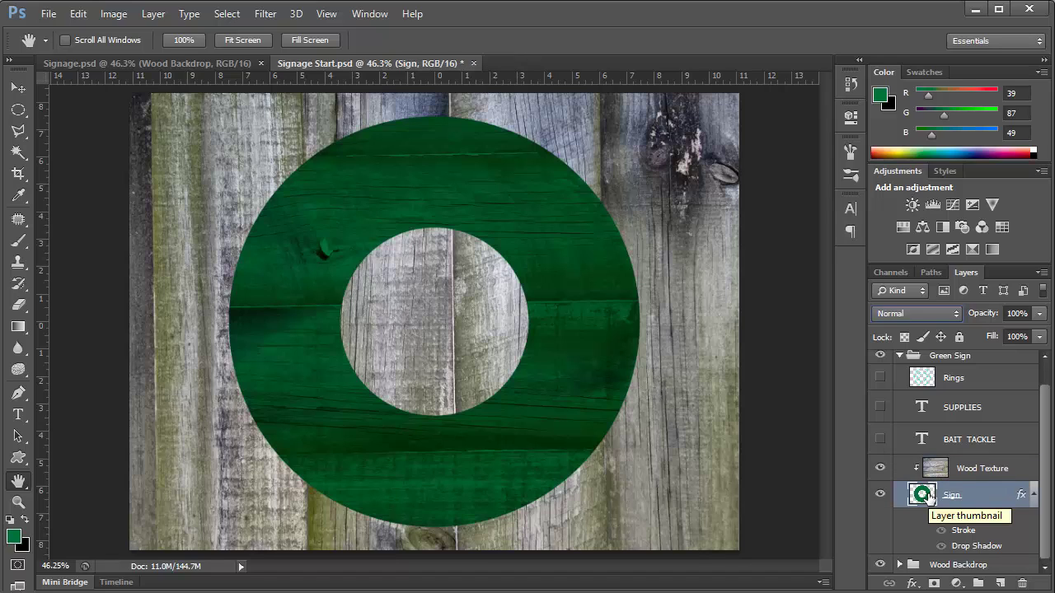
Add a Hue/Saturation adjustment clipped to the Sign layer with Lightness raised to +16
{"action": "left_click", "coordinate": [154, 14]}
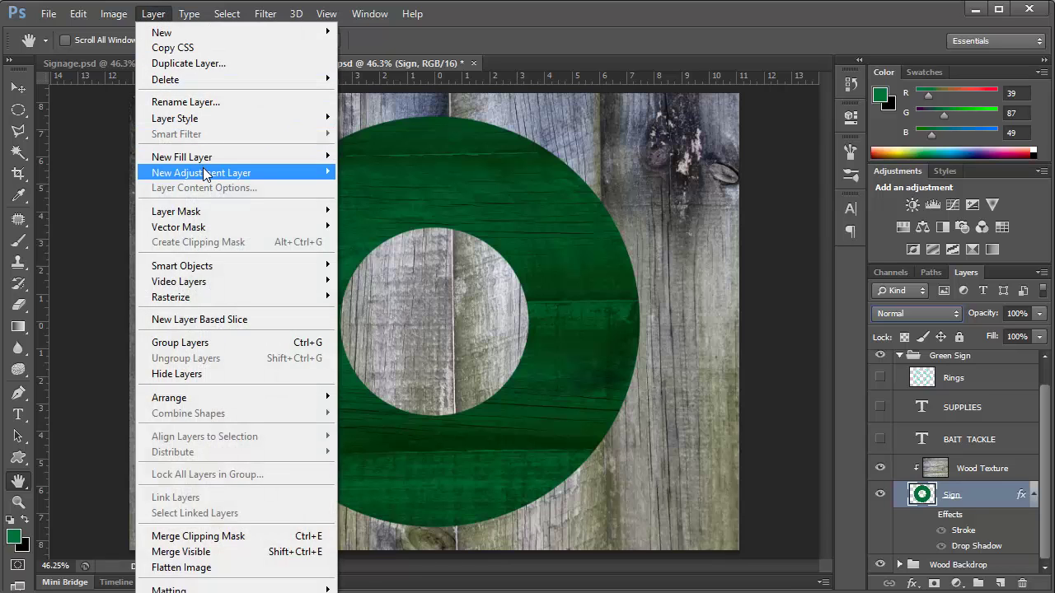
{"action": "mouse_move", "coordinate": [203, 173]}
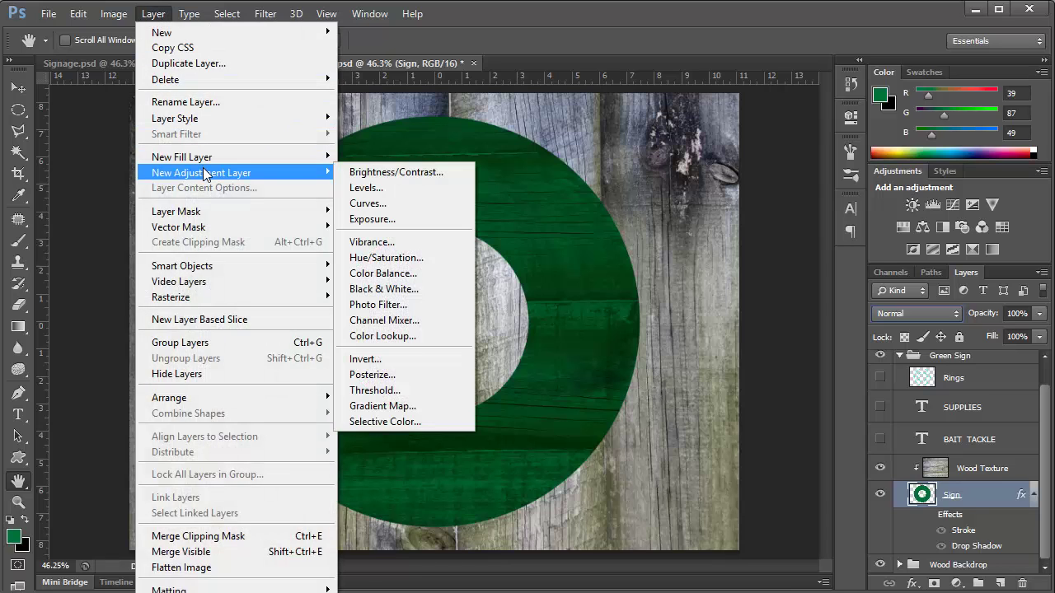
{"action": "left_click", "coordinate": [396, 258]}
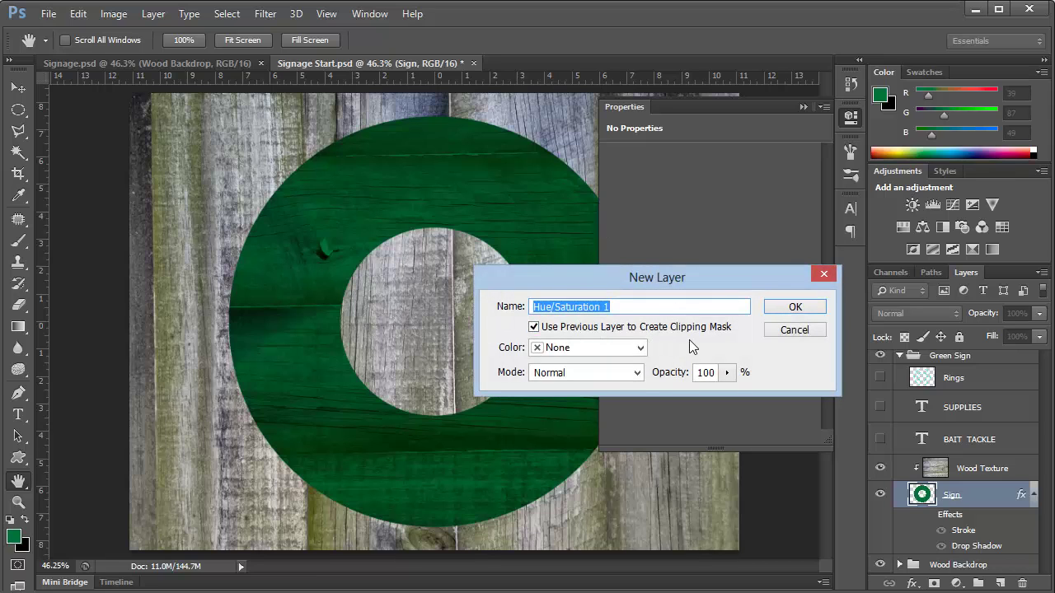
{"action": "left_click", "coordinate": [799, 308]}
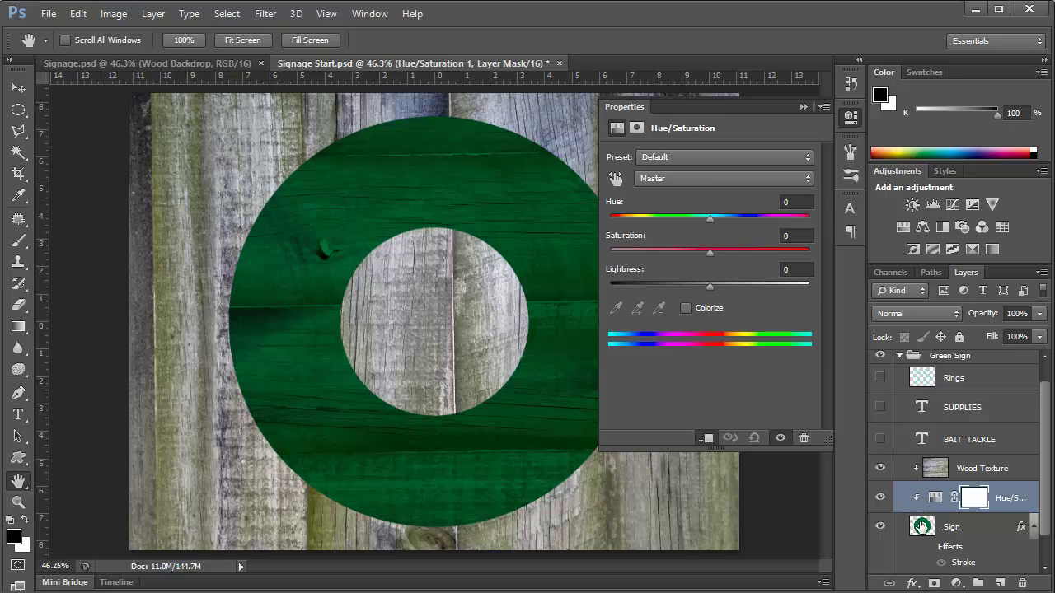
{"action": "left_click", "coordinate": [711, 287]}
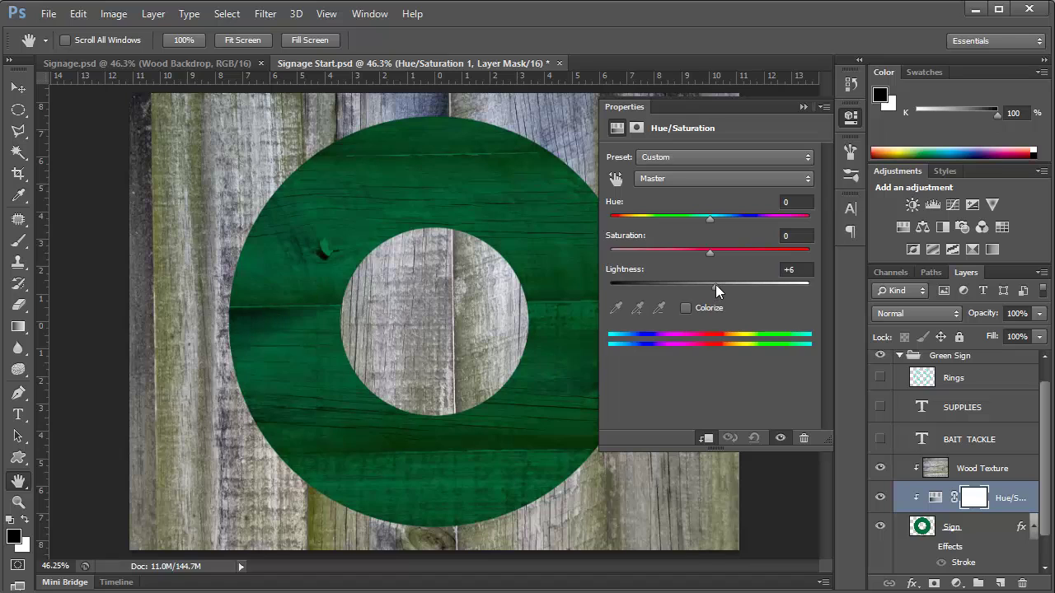
{"action": "left_click_drag", "start_coordinate": [715, 284], "coordinate": [733, 286]}
Add a Curves adjustment clipped to Wood Texture, shaped into an S-curve for contrast
{"action": "left_click", "coordinate": [802, 110]}
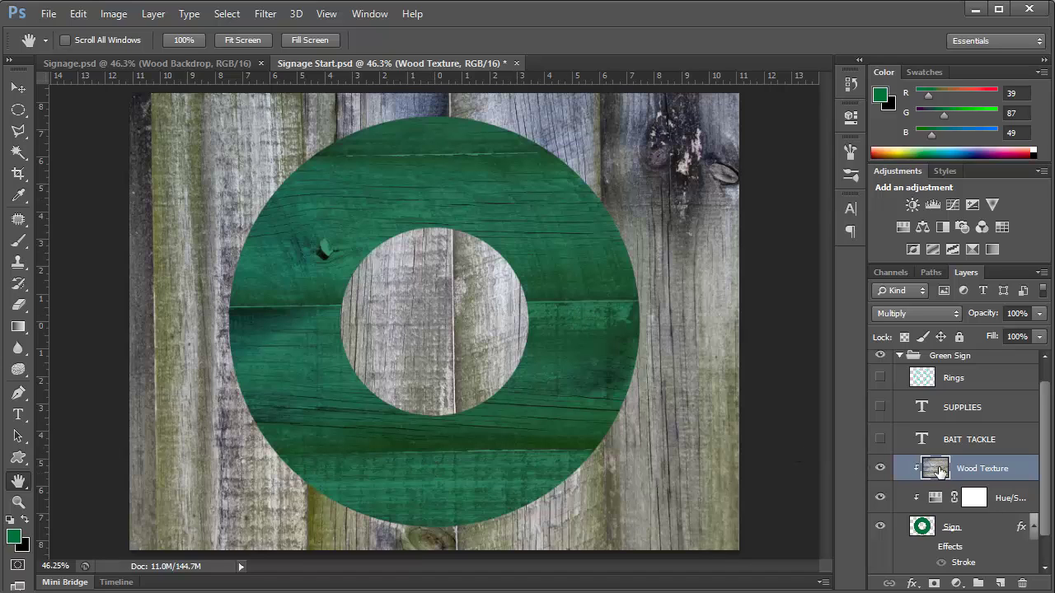
{"action": "left_click", "coordinate": [151, 14]}
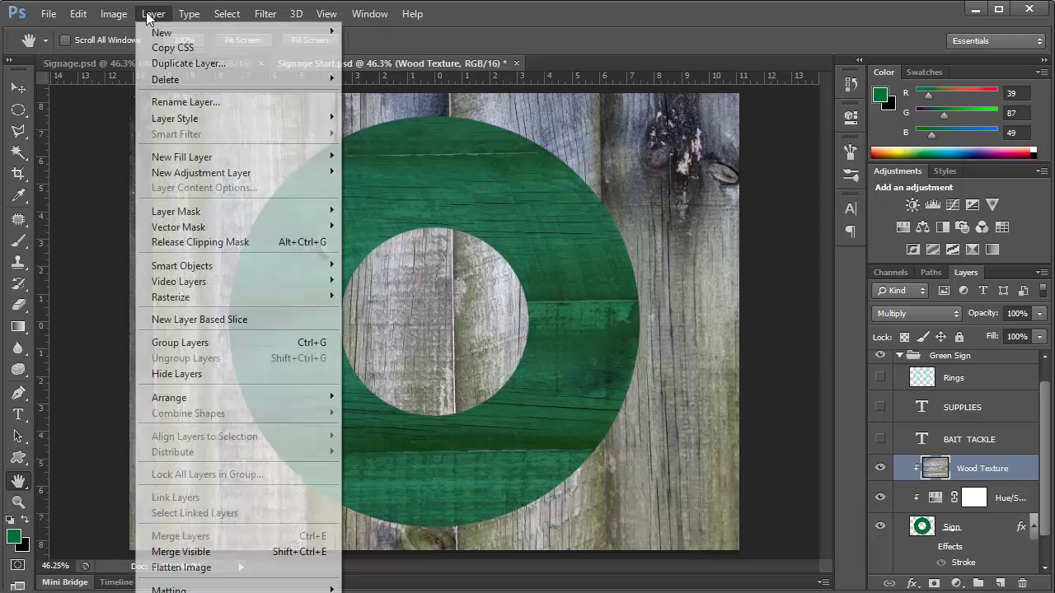
{"action": "mouse_move", "coordinate": [197, 172]}
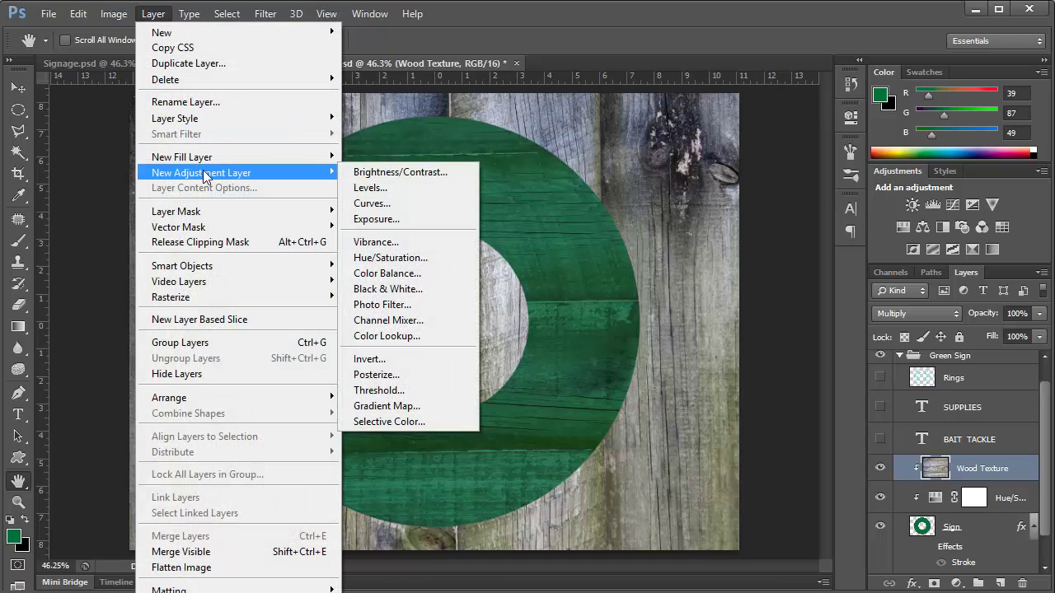
{"action": "left_click", "coordinate": [392, 203]}
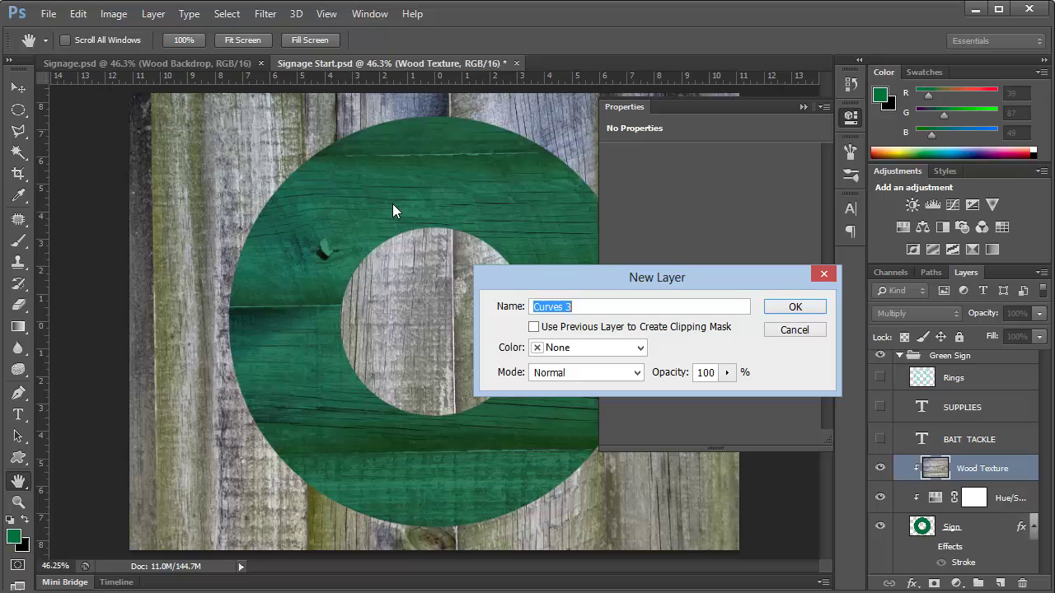
{"action": "left_click", "coordinate": [535, 329]}
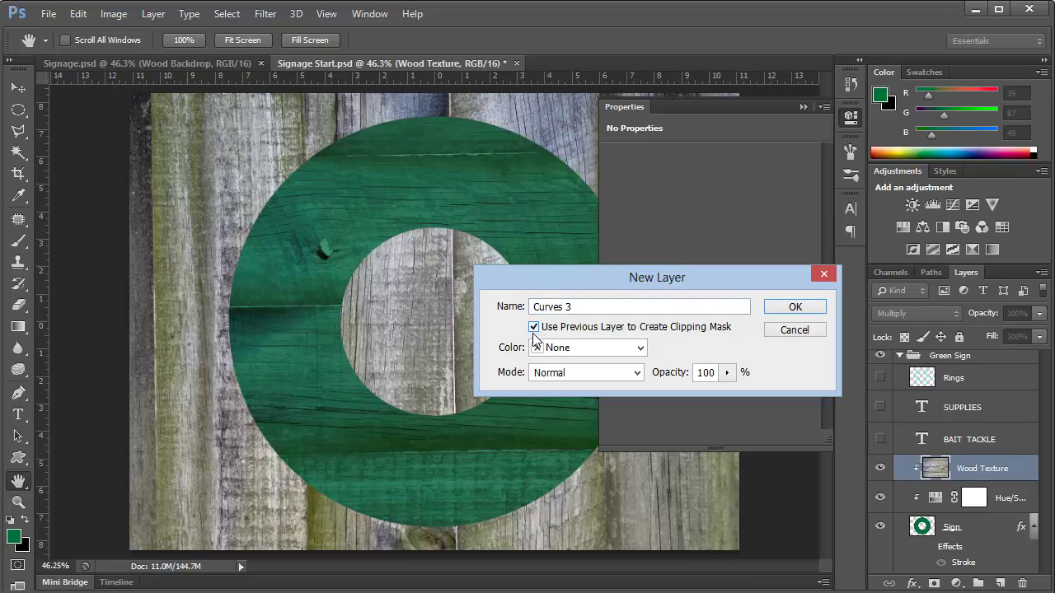
{"action": "left_click", "coordinate": [793, 307]}
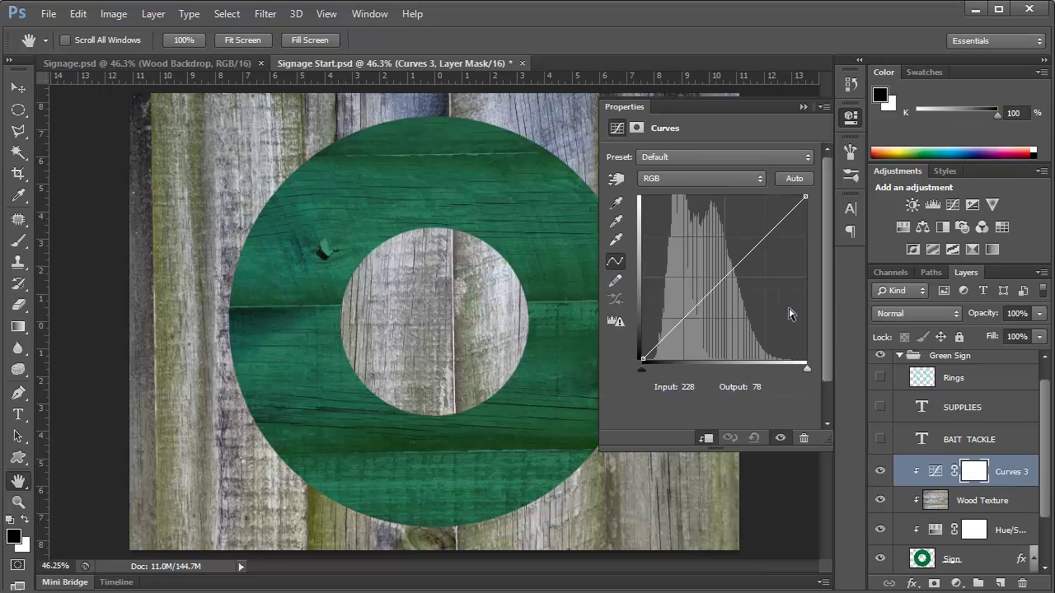
{"action": "left_click_drag", "start_coordinate": [653, 353], "coordinate": [660, 350]}
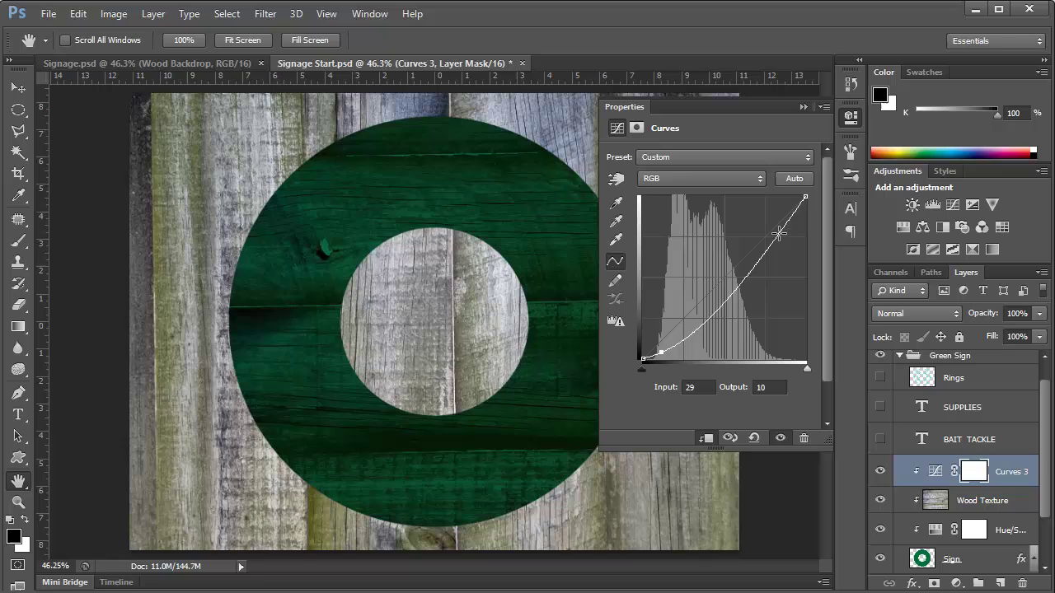
{"action": "left_click_drag", "start_coordinate": [758, 223], "coordinate": [747, 215]}
{"action": "left_click", "coordinate": [803, 108]}
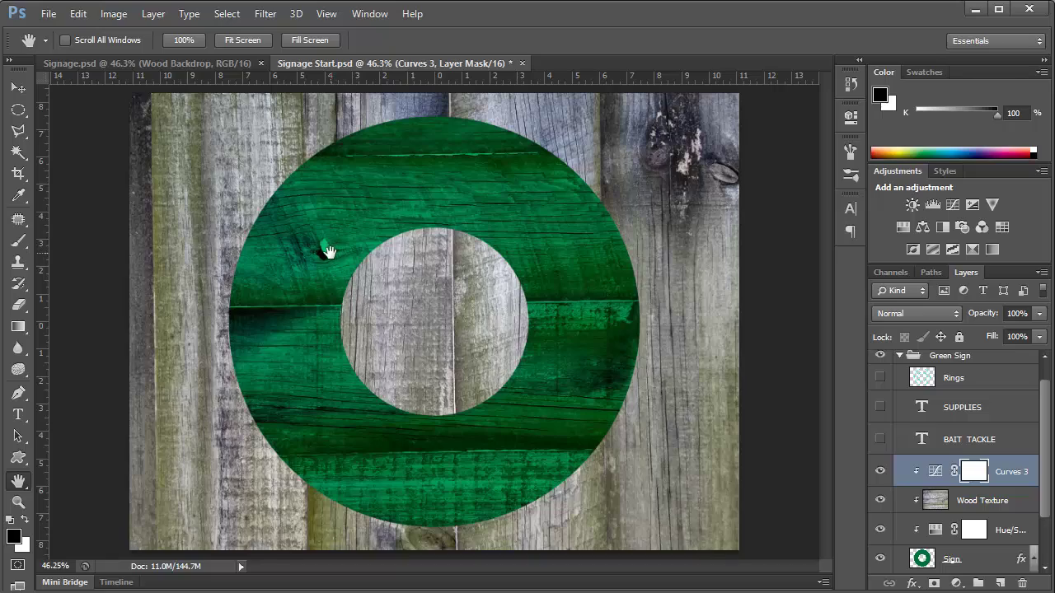
Give the Sign layer a mask and brush black over the knot to reveal bare wood
{"action": "scroll", "coordinate": [330, 251], "scroll_direction": "up", "scroll_amount": 5}
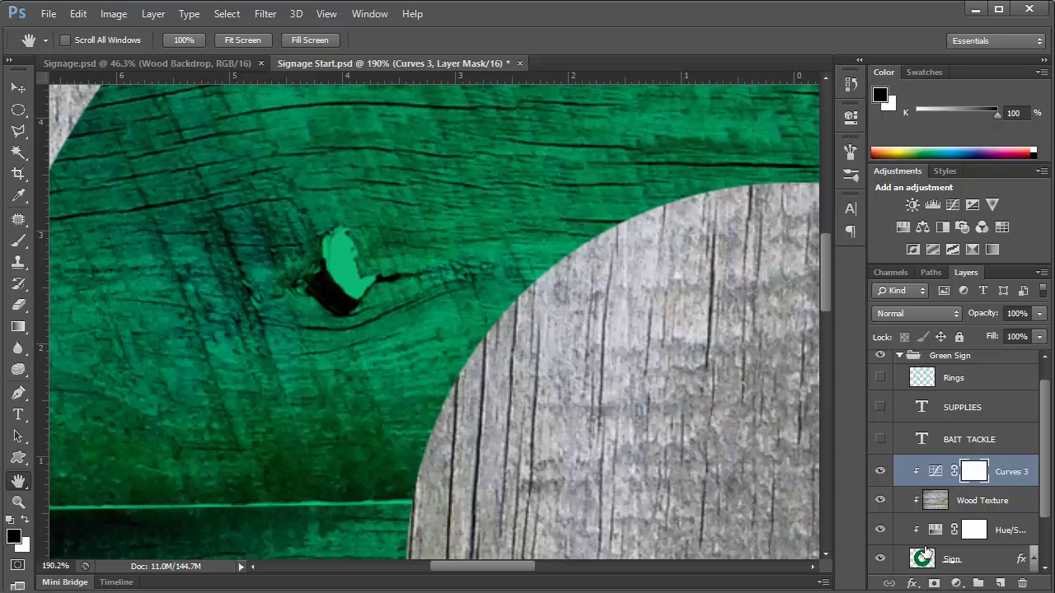
{"action": "left_click", "coordinate": [915, 558]}
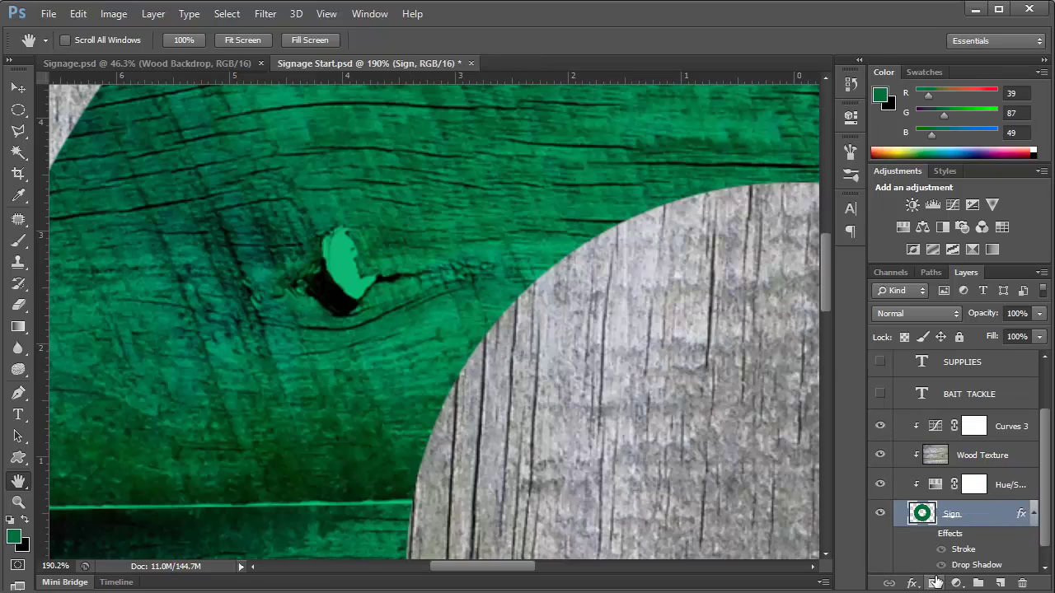
{"action": "left_click", "coordinate": [933, 583]}
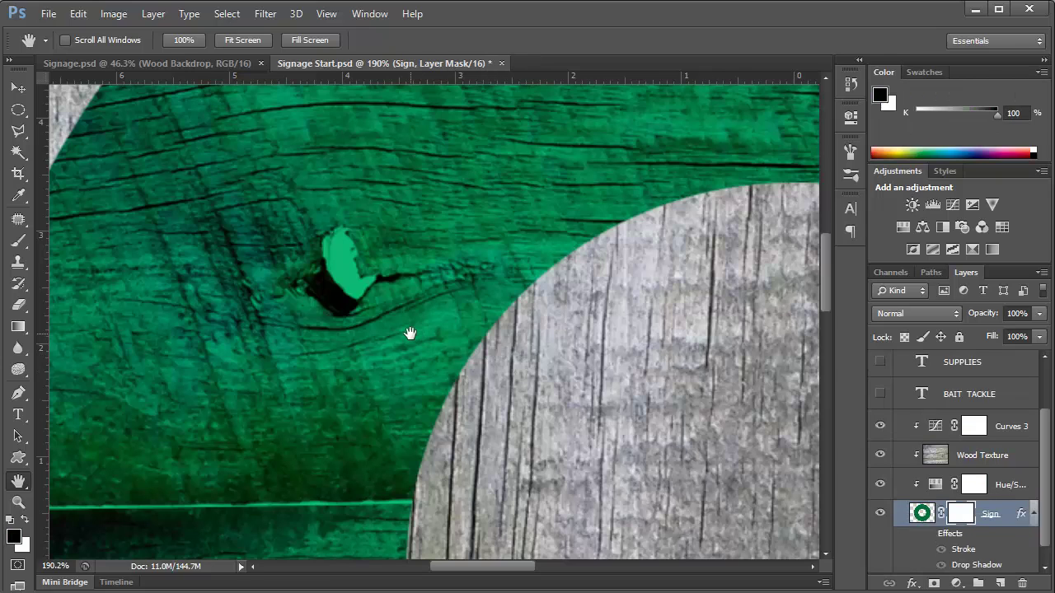
{"action": "key", "text": "b"}
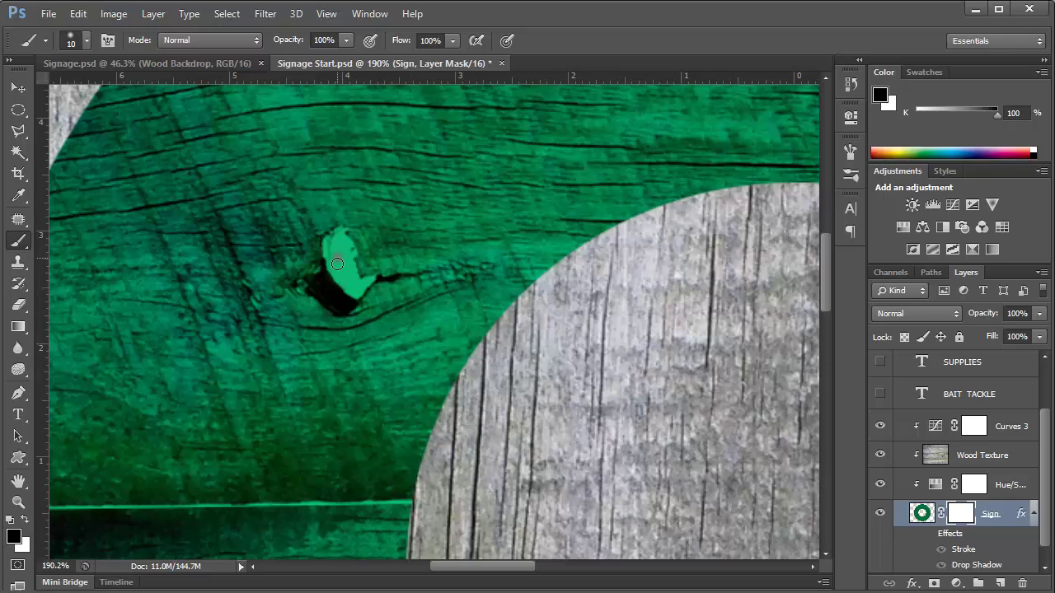
{"action": "mouse_move", "coordinate": [337, 264]}
{"action": "left_mouse_down"}
{"action": "mouse_move", "coordinate": [341, 237]}
{"action": "mouse_move", "coordinate": [354, 282]}
{"action": "mouse_move", "coordinate": [368, 282]}
{"action": "mouse_move", "coordinate": [346, 288]}
{"action": "mouse_move", "coordinate": [371, 277]}
{"action": "left_mouse_up"}
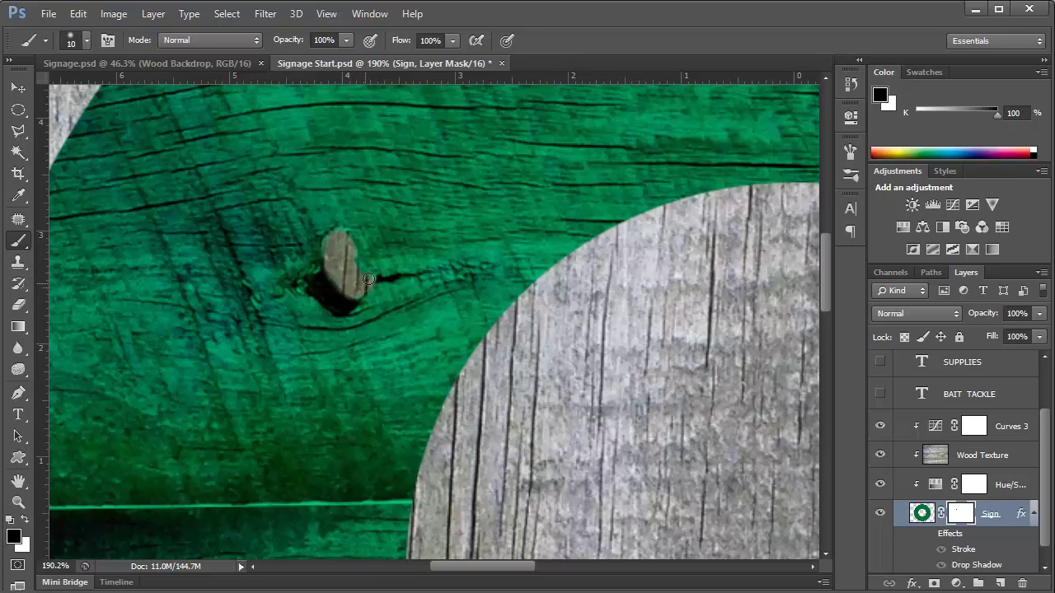
{"action": "double_click", "coordinate": [18, 481]}
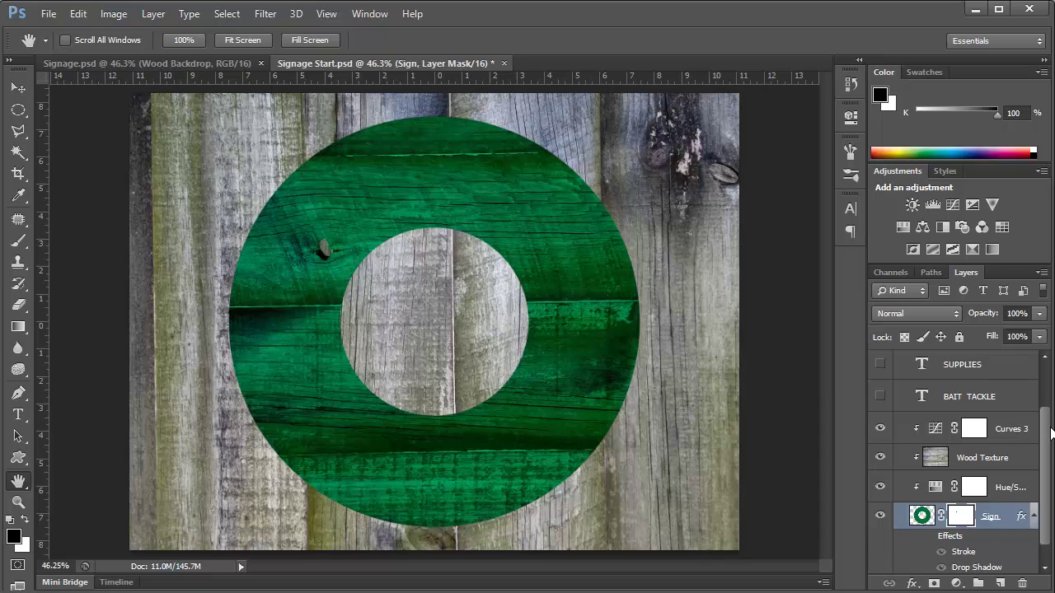
Show the BAIT TACKLE and SUPPLIES lettering layers
{"action": "scroll", "coordinate": [907, 436], "scroll_direction": "up", "scroll_amount": 3}
{"action": "left_click", "coordinate": [880, 447]}
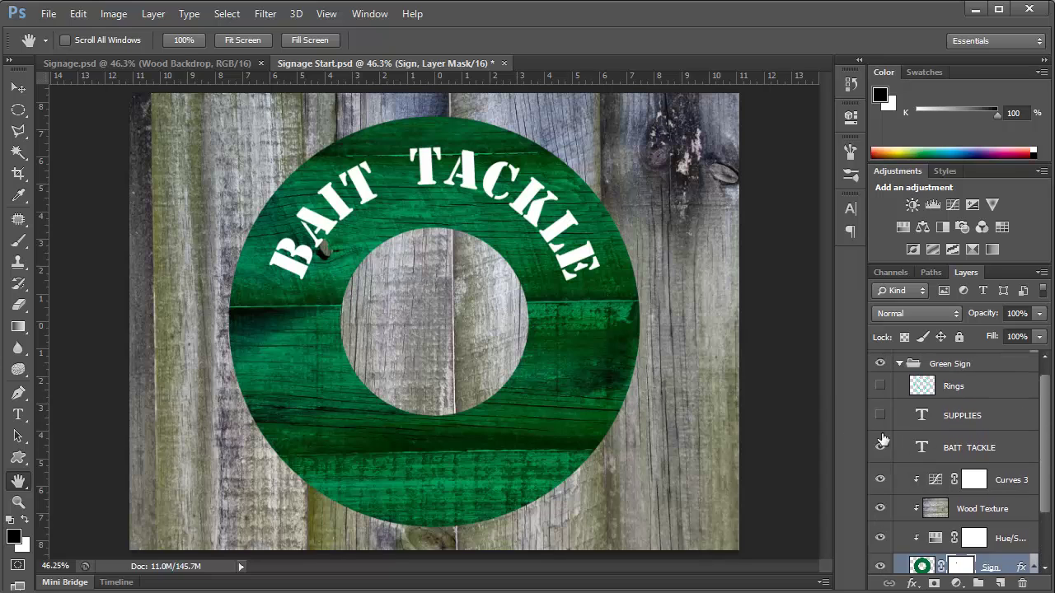
{"action": "left_click", "coordinate": [880, 417]}
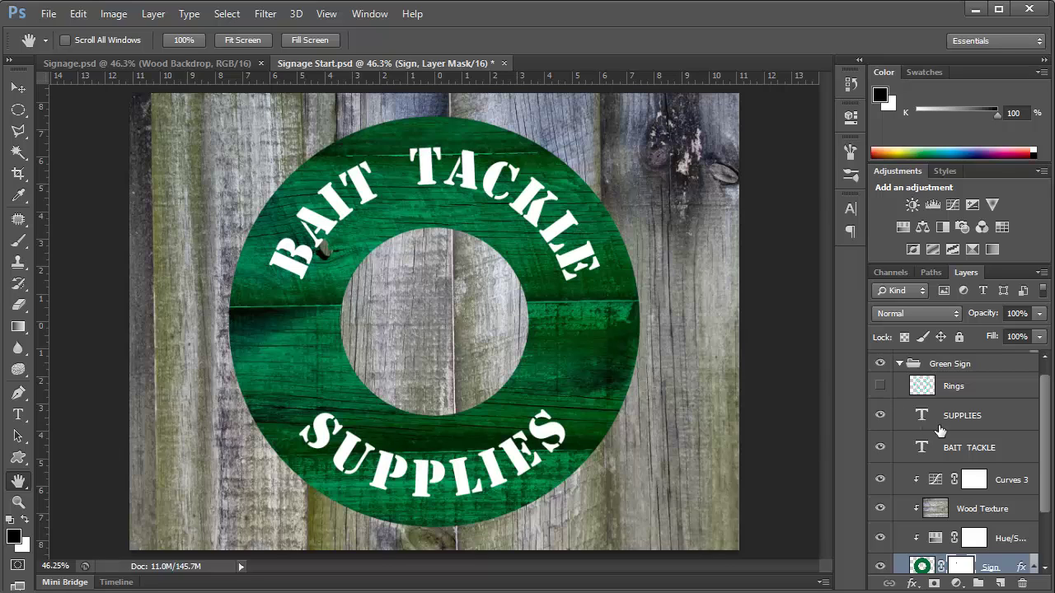
Add a blank layer mask to both the BAIT TACKLE and SUPPLIES text layers
{"action": "left_click", "coordinate": [979, 455]}
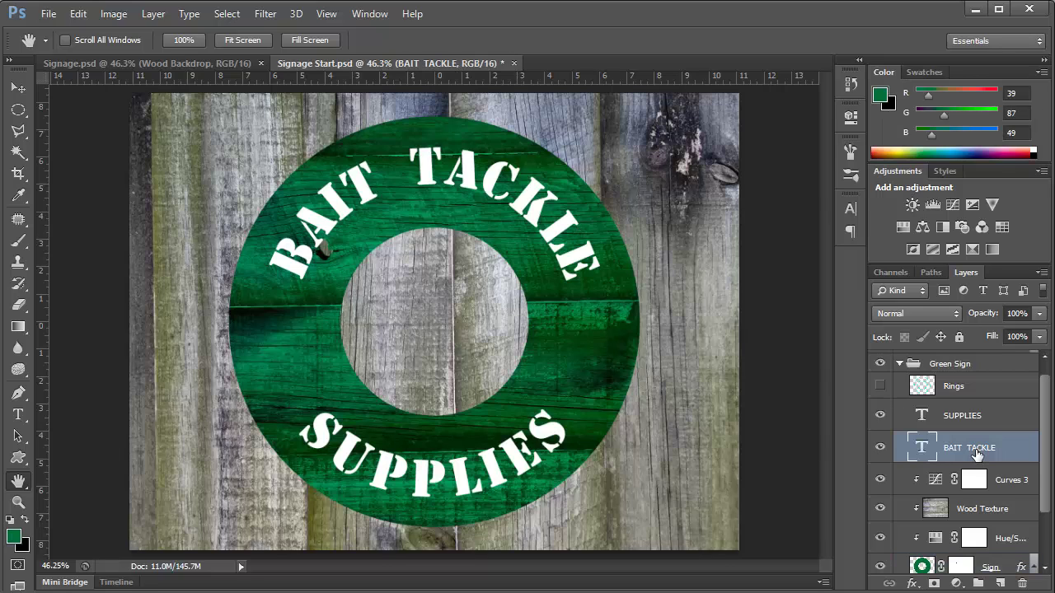
{"action": "left_click", "coordinate": [934, 584]}
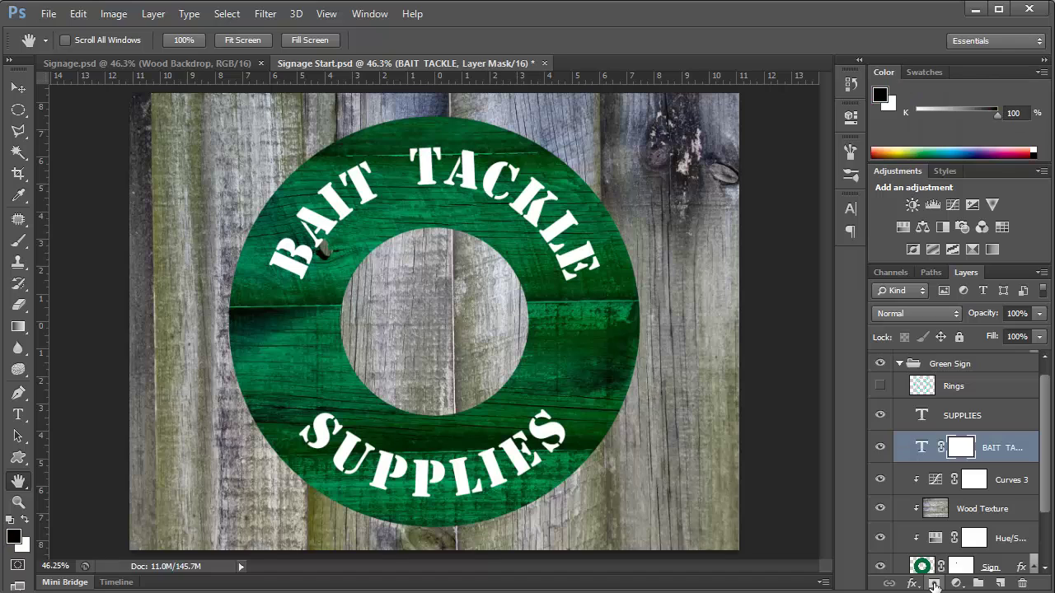
{"action": "left_click", "coordinate": [933, 422]}
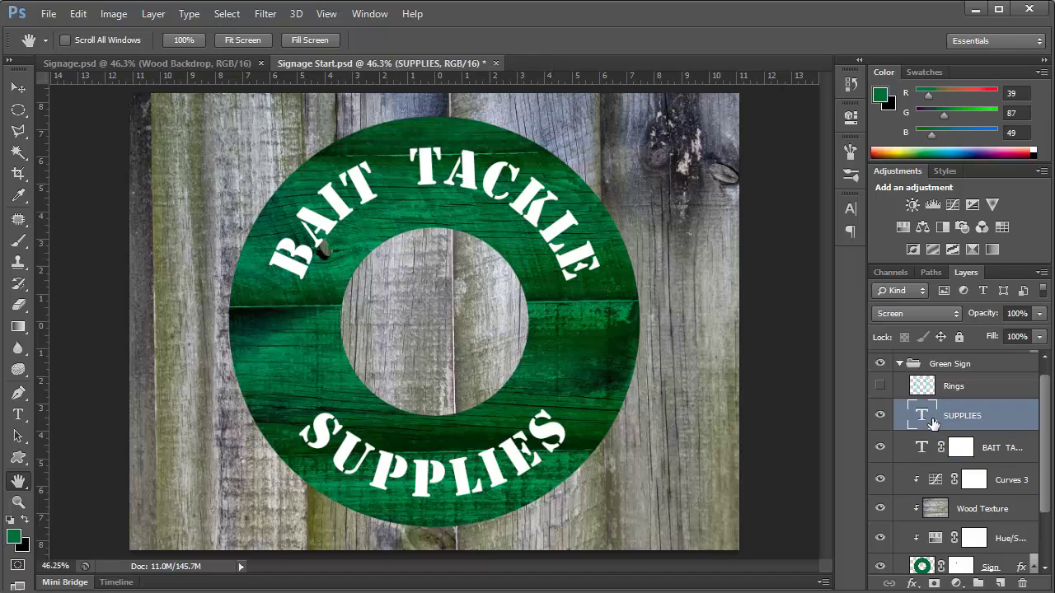
{"action": "left_click", "coordinate": [934, 584]}
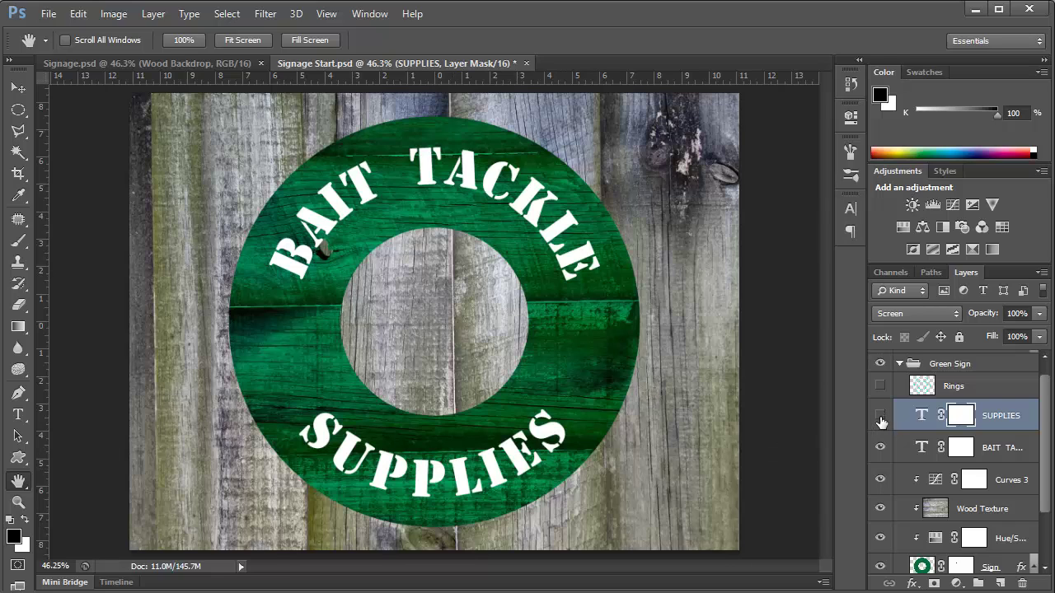
Hide both text layers and the Wood Backdrop, re-enable the curves, and select Sign
{"action": "left_click_drag", "start_coordinate": [880, 421], "coordinate": [880, 449]}
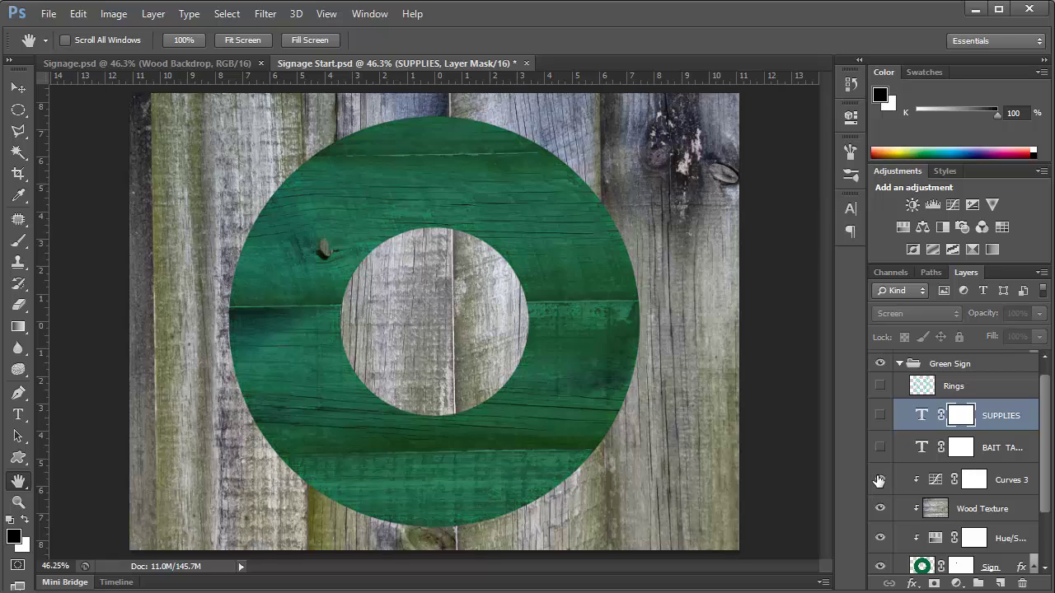
{"action": "left_click", "coordinate": [879, 482]}
{"action": "left_click_drag", "start_coordinate": [1045, 436], "coordinate": [1046, 510]}
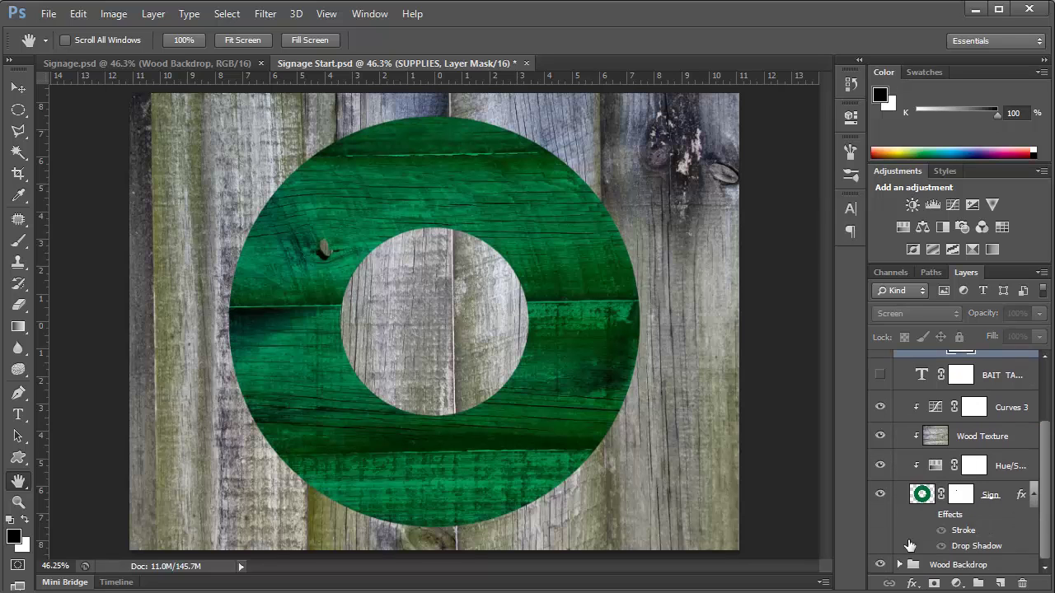
{"action": "left_click", "coordinate": [880, 565]}
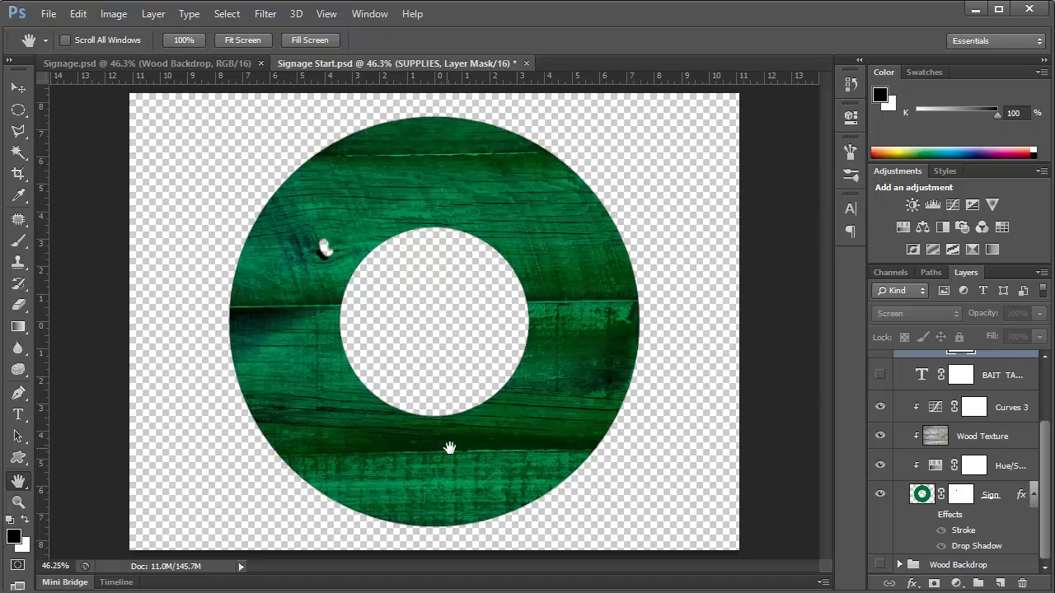
{"action": "left_click", "coordinate": [924, 495]}
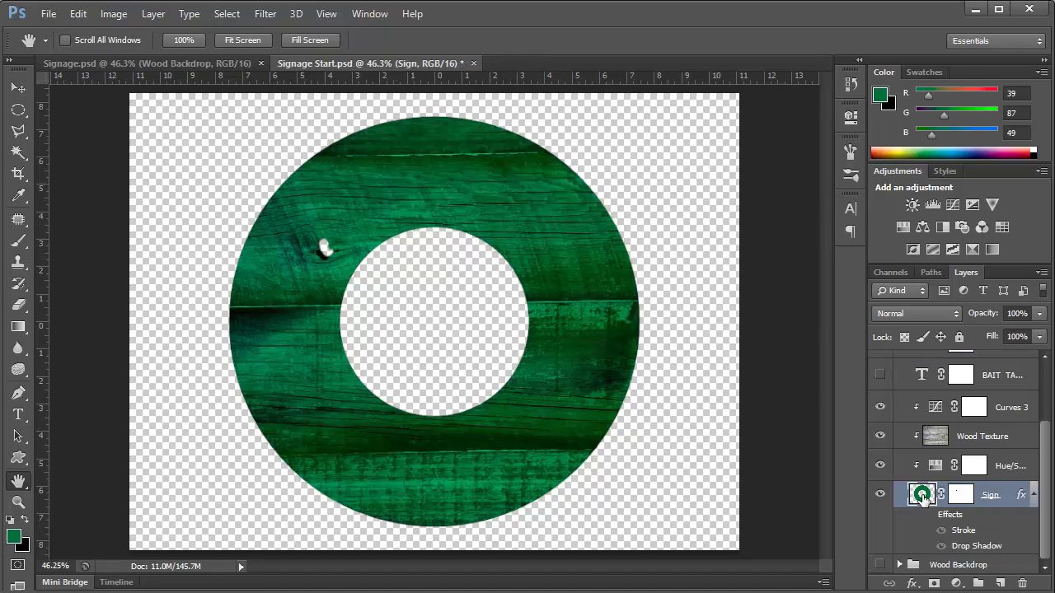
Load the Green channel as a selection in the Channels panel, then return to RGB
{"action": "left_click", "coordinate": [891, 273]}
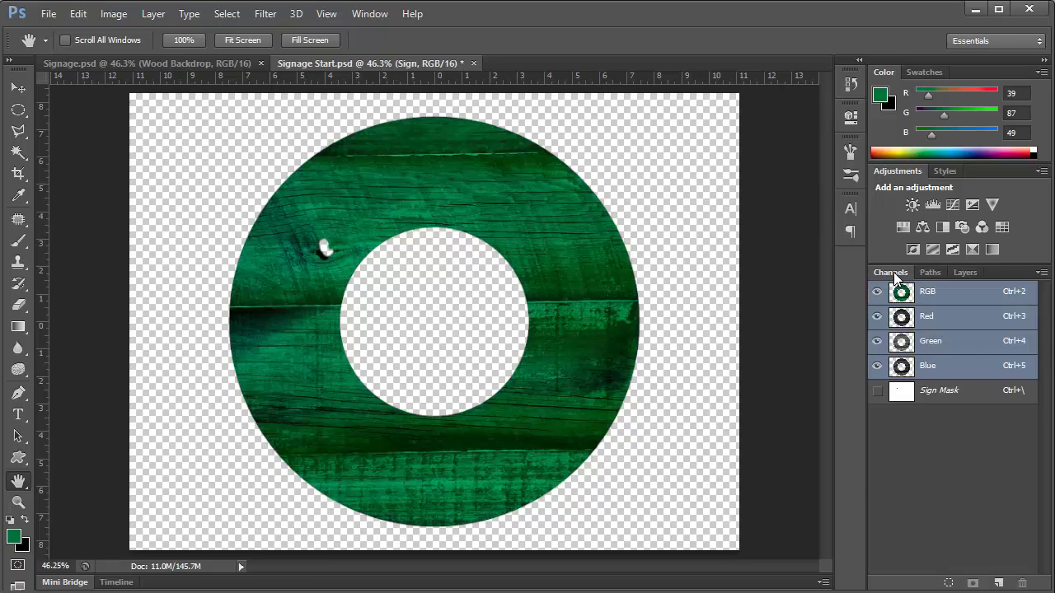
{"action": "left_click", "coordinate": [960, 343]}
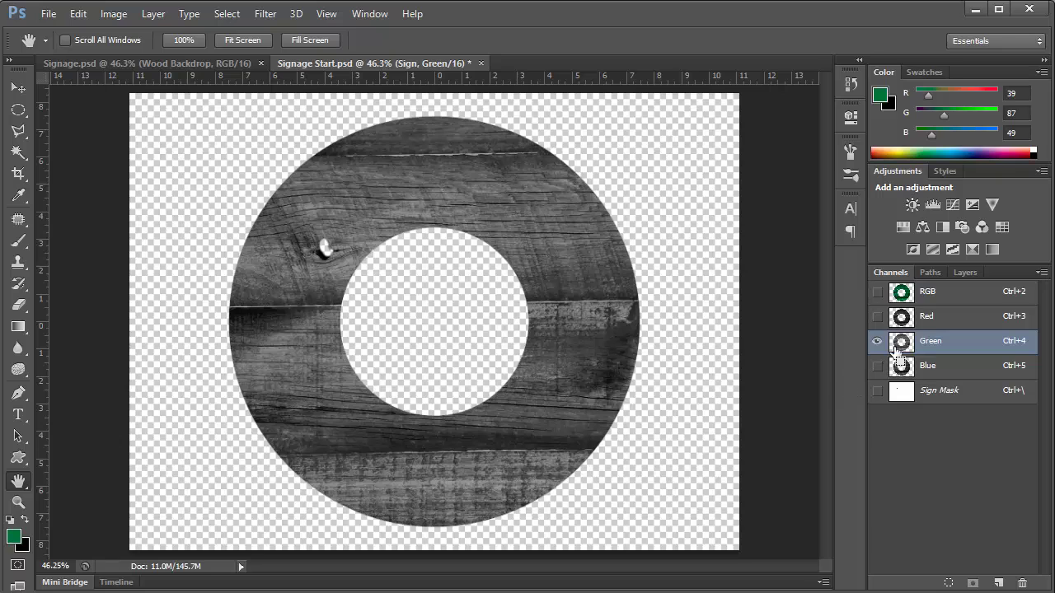
{"action": "left_click_drag", "start_coordinate": [897, 347], "coordinate": [902, 342]}
{"action": "left_click", "coordinate": [903, 342], "text": "ctrl"}
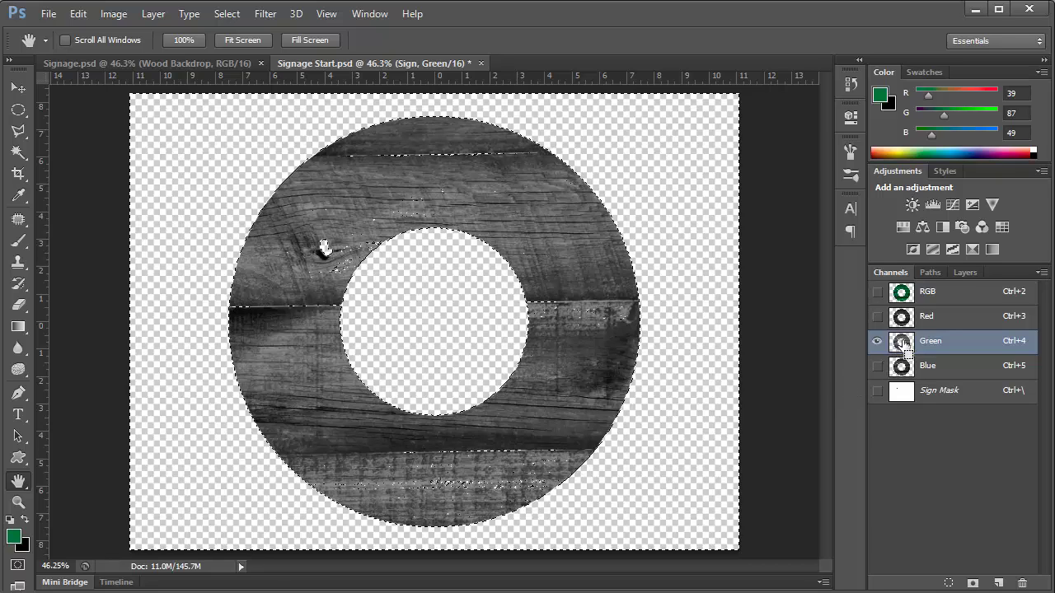
{"action": "left_click", "coordinate": [946, 297]}
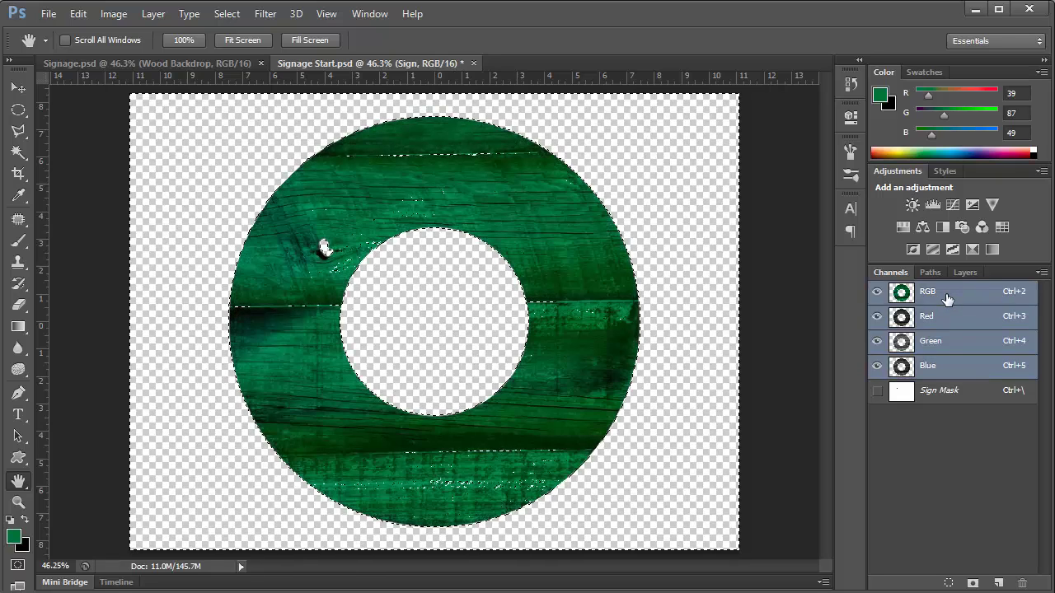
Show BAIT TACKLE and fill its layer mask inside the Green-channel selection, then deselect
{"action": "left_click", "coordinate": [962, 274]}
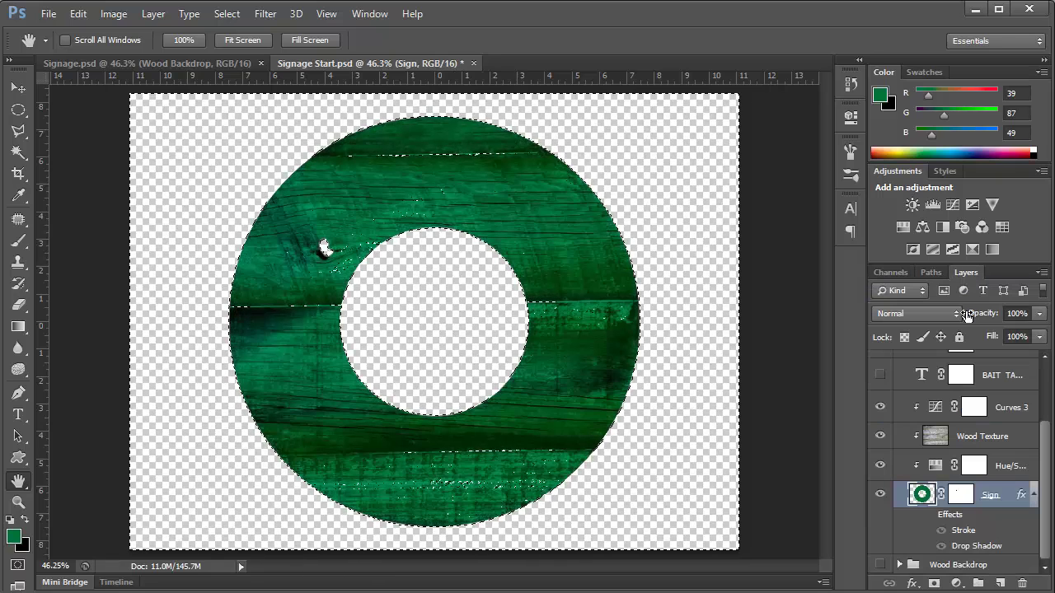
{"action": "scroll", "coordinate": [953, 397], "scroll_direction": "up", "scroll_amount": 3}
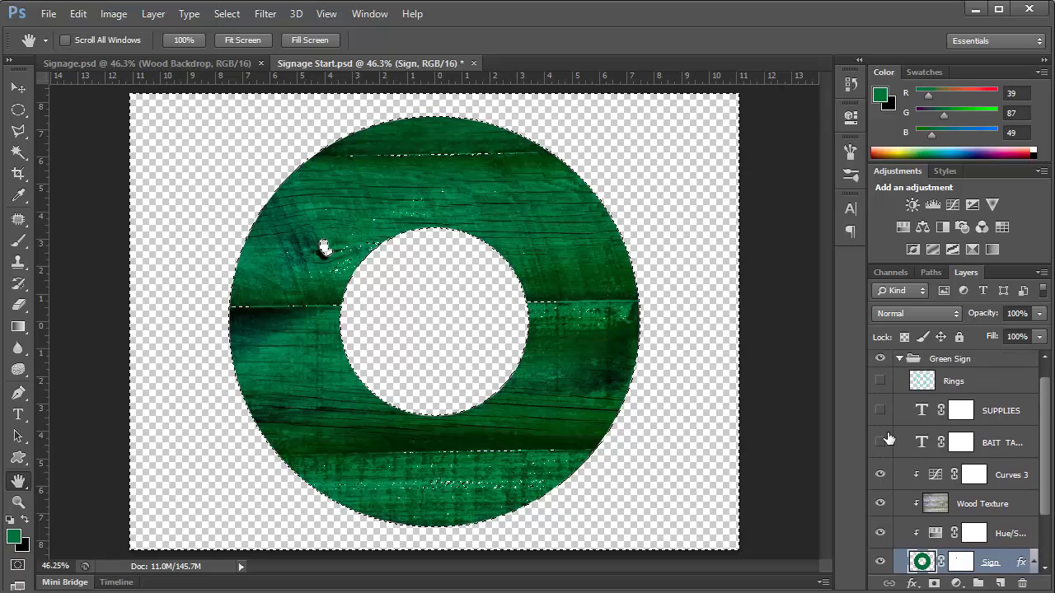
{"action": "left_click", "coordinate": [880, 444]}
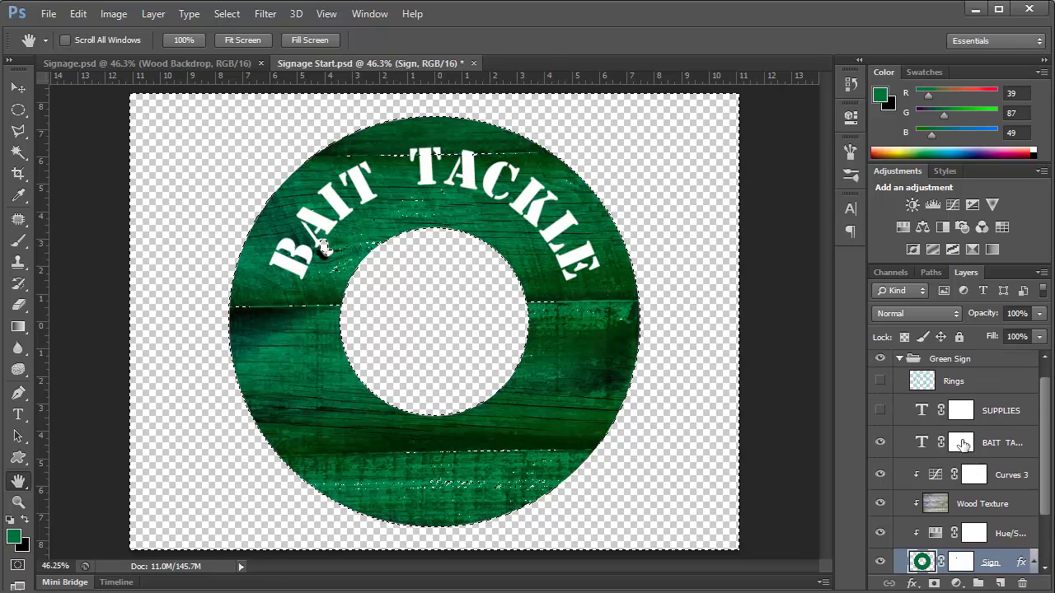
{"action": "left_click", "coordinate": [962, 444]}
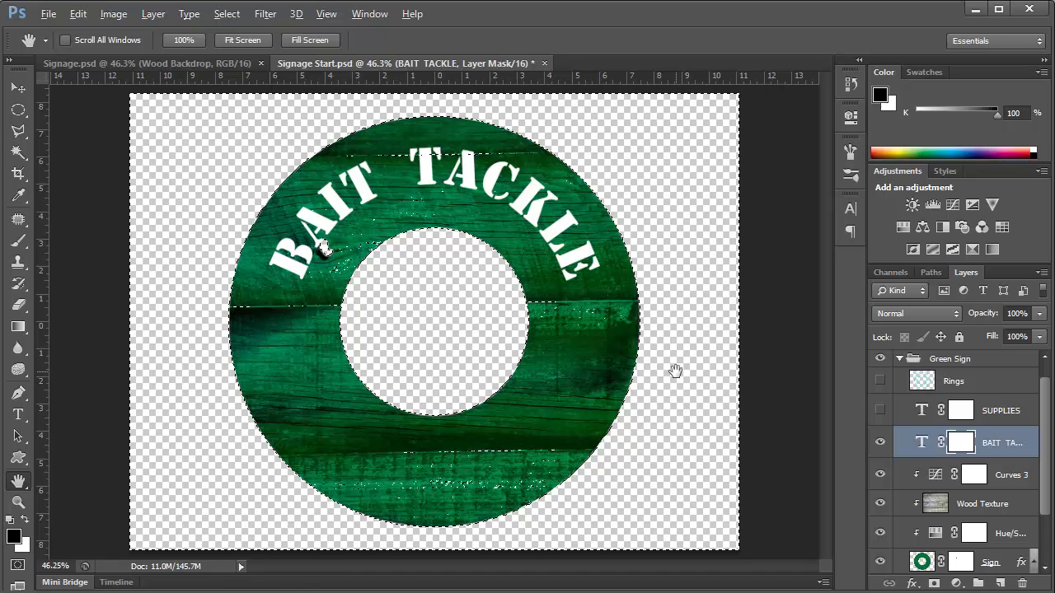
{"action": "key", "text": "alt+BackSpace"}
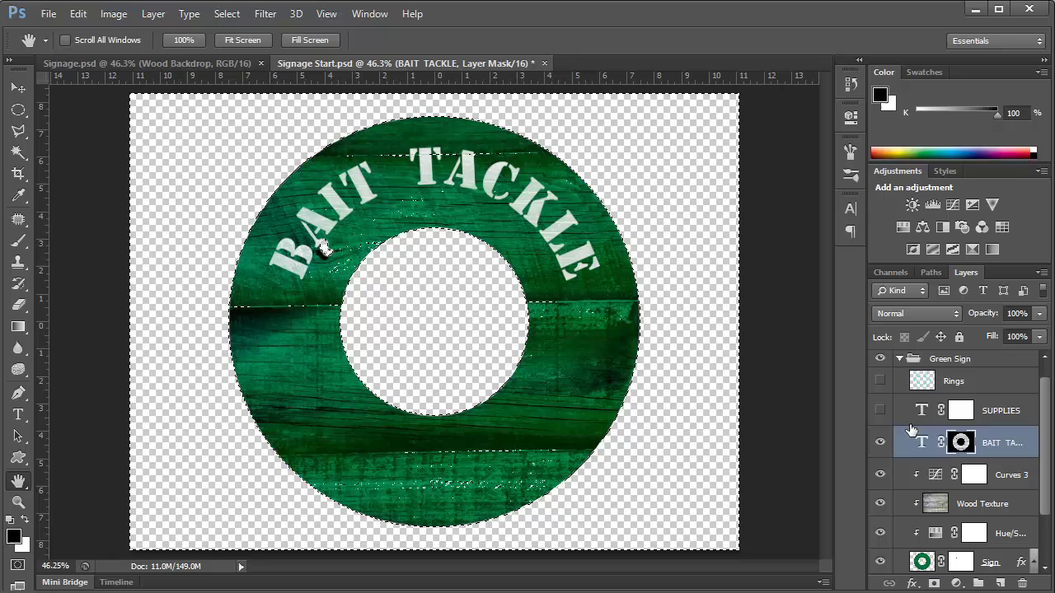
{"action": "key", "text": "ctrl+d"}
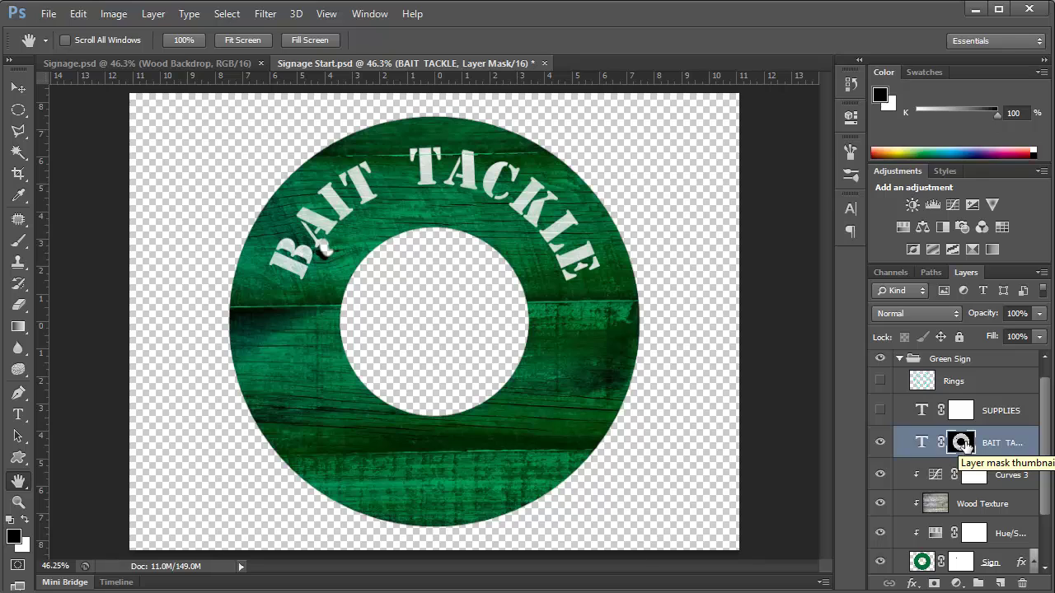
Invert the BAIT TACKLE layer mask with Ctrl+I so wood grain breaks through the letters
{"action": "left_click", "coordinate": [960, 442], "text": "alt"}
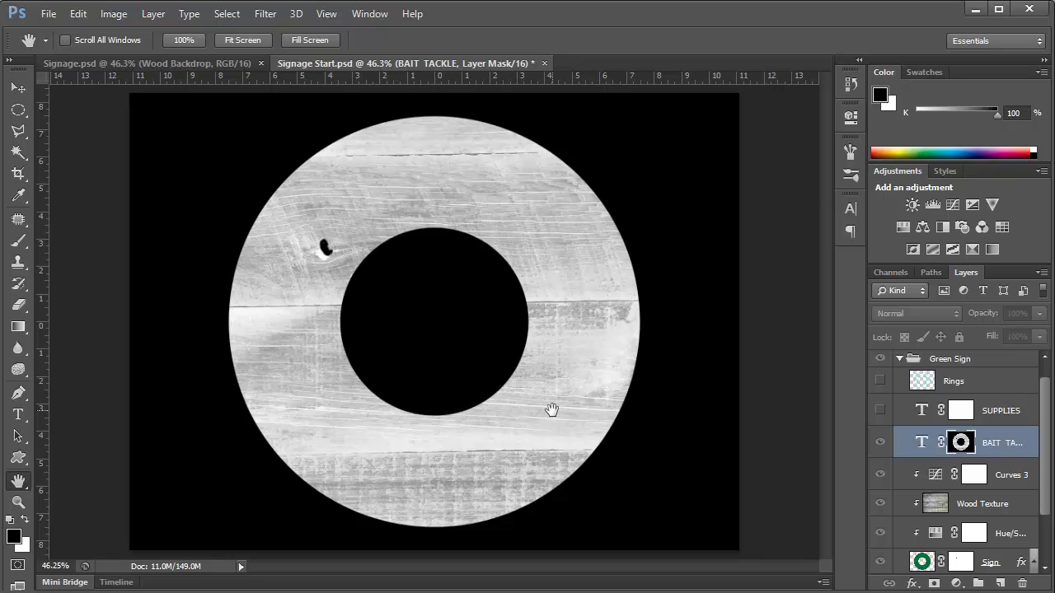
{"action": "key", "text": "ctrl+i"}
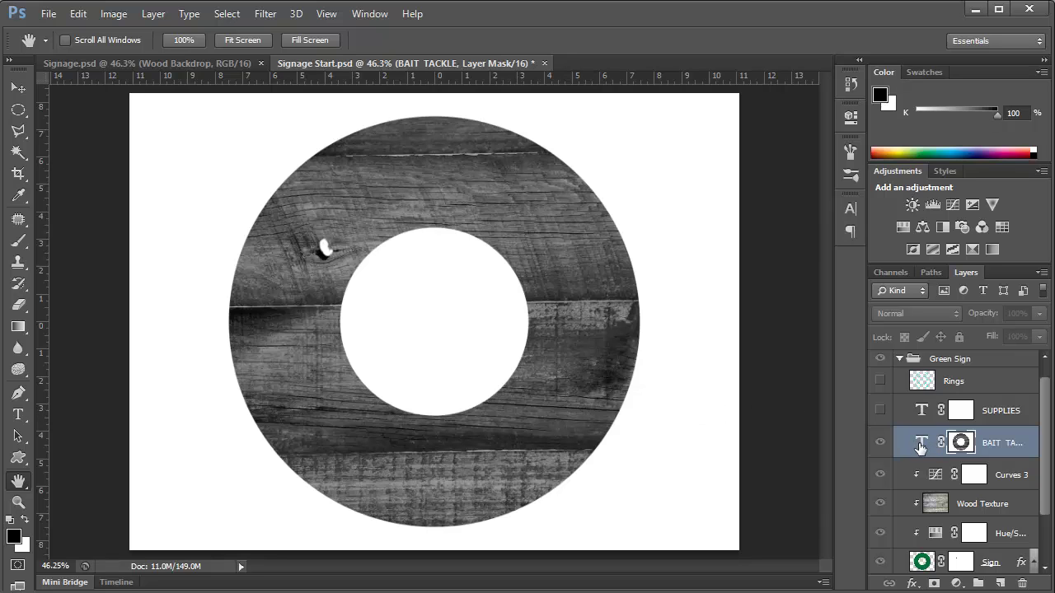
{"action": "left_click", "coordinate": [921, 446]}
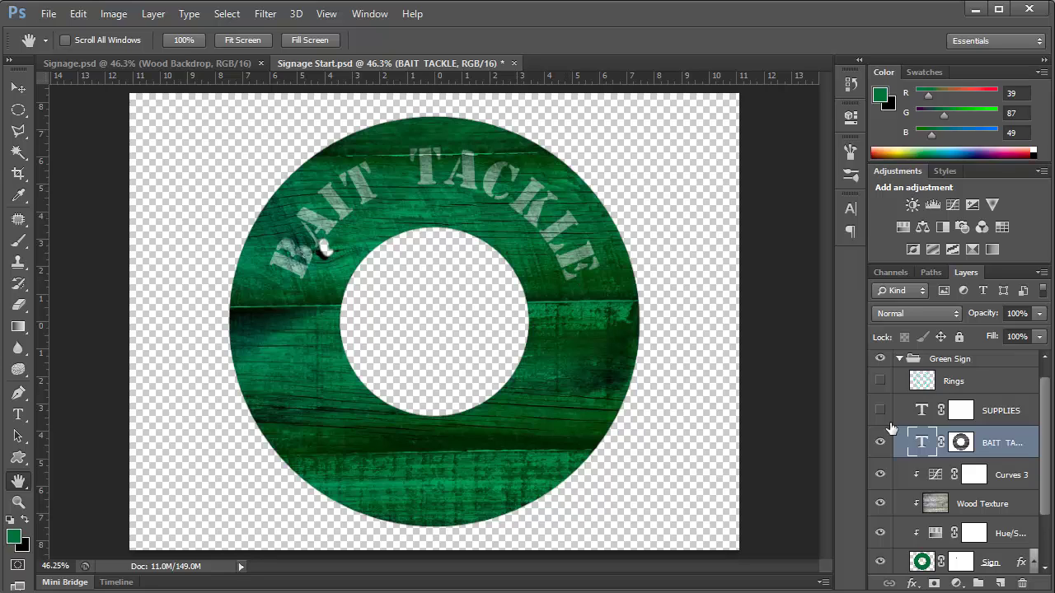
Apply Levels of 22, 1.77 and 126 to the BAIT TACKLE mask to bolden the lettering
{"action": "left_click", "coordinate": [963, 444]}
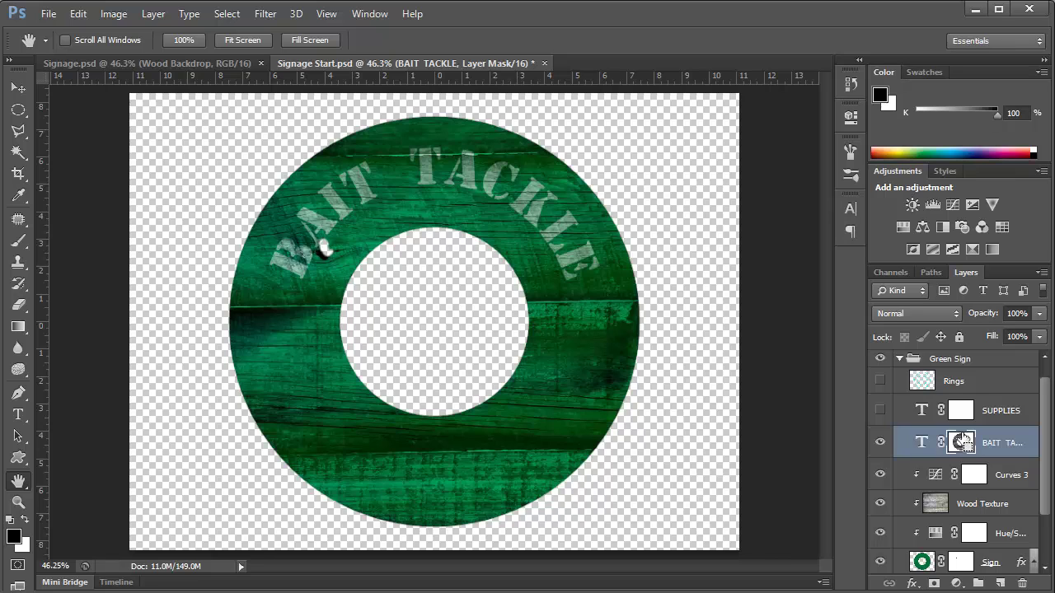
{"action": "key", "text": "ctrl+l"}
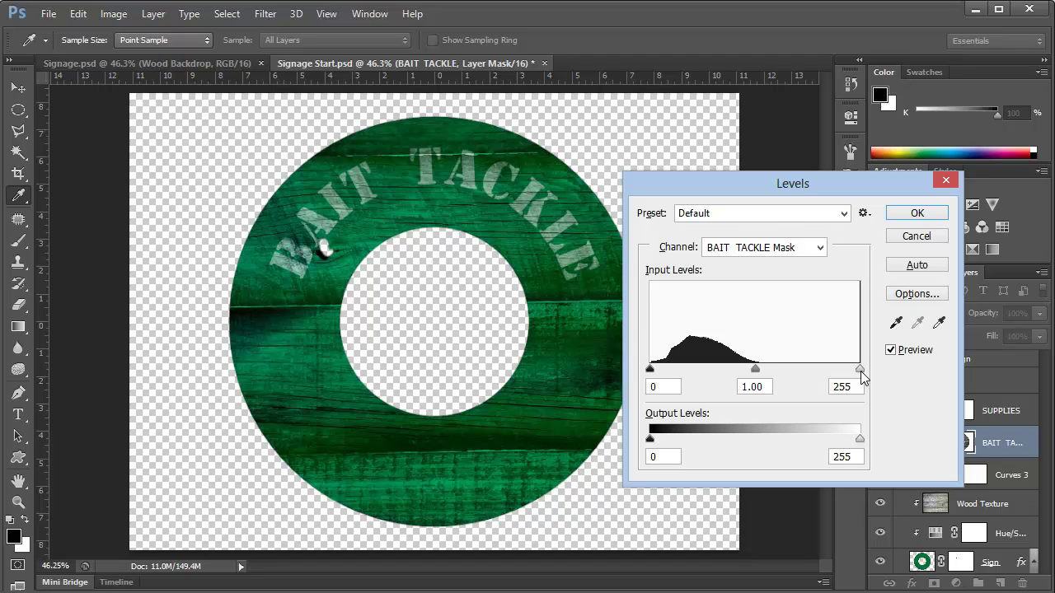
{"action": "left_click_drag", "start_coordinate": [860, 371], "coordinate": [693, 370]}
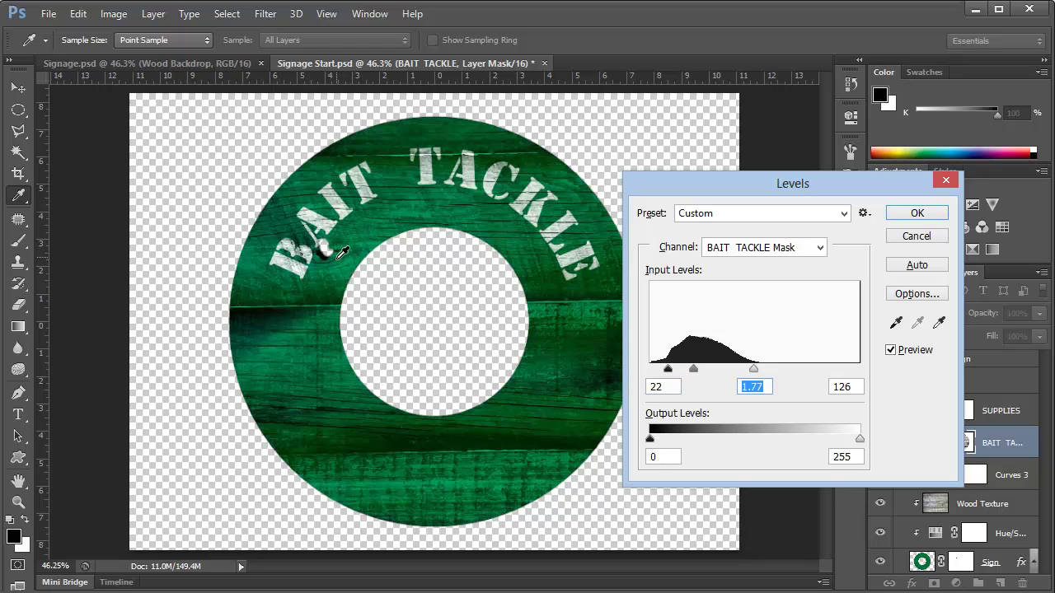
{"action": "left_click", "coordinate": [917, 214]}
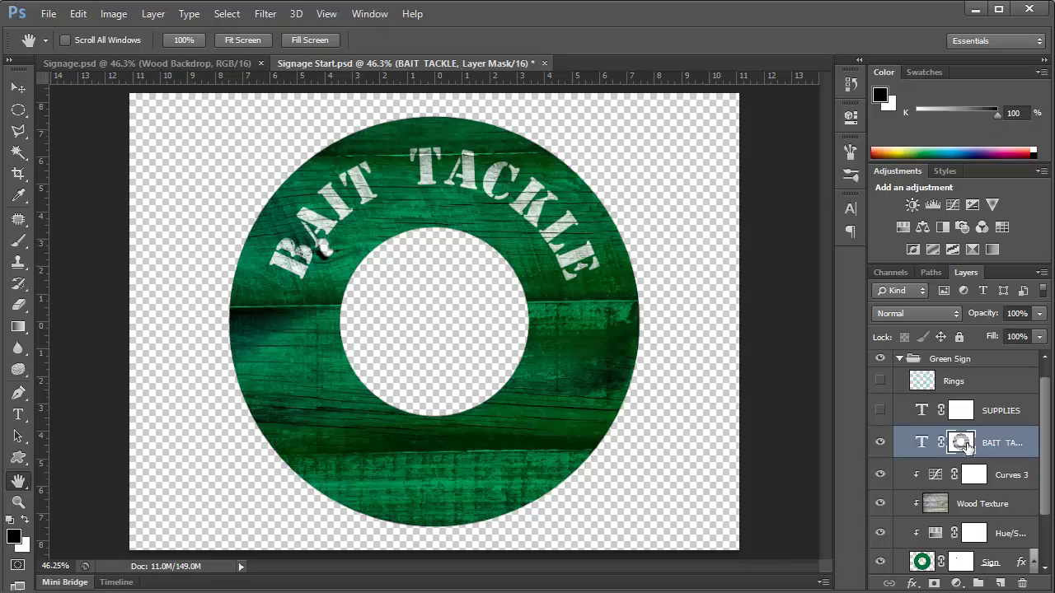
Show SUPPLIES and give its mask the BAIT TACKLE mask's worn pattern, filled and inverted
{"action": "left_click", "coordinate": [969, 446], "text": "ctrl"}
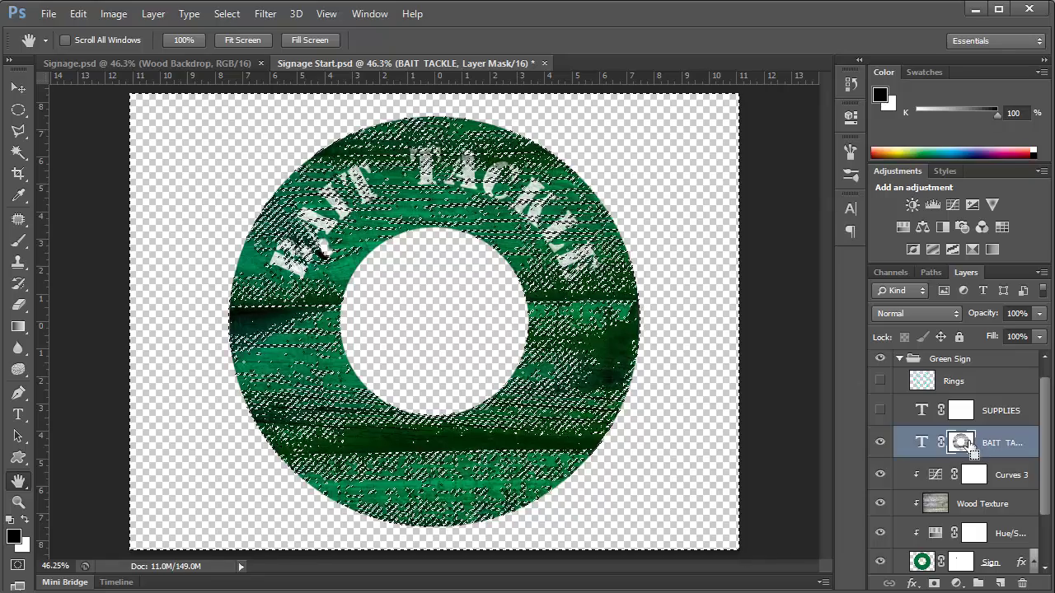
{"action": "left_click", "coordinate": [881, 410]}
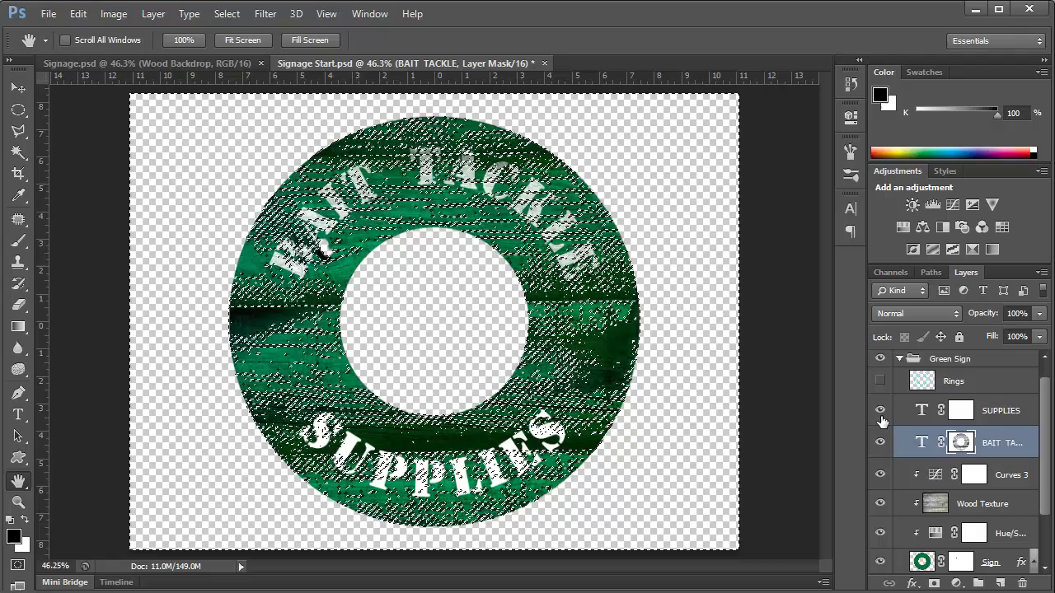
{"action": "left_click", "coordinate": [1017, 417]}
{"action": "left_click", "coordinate": [963, 409]}
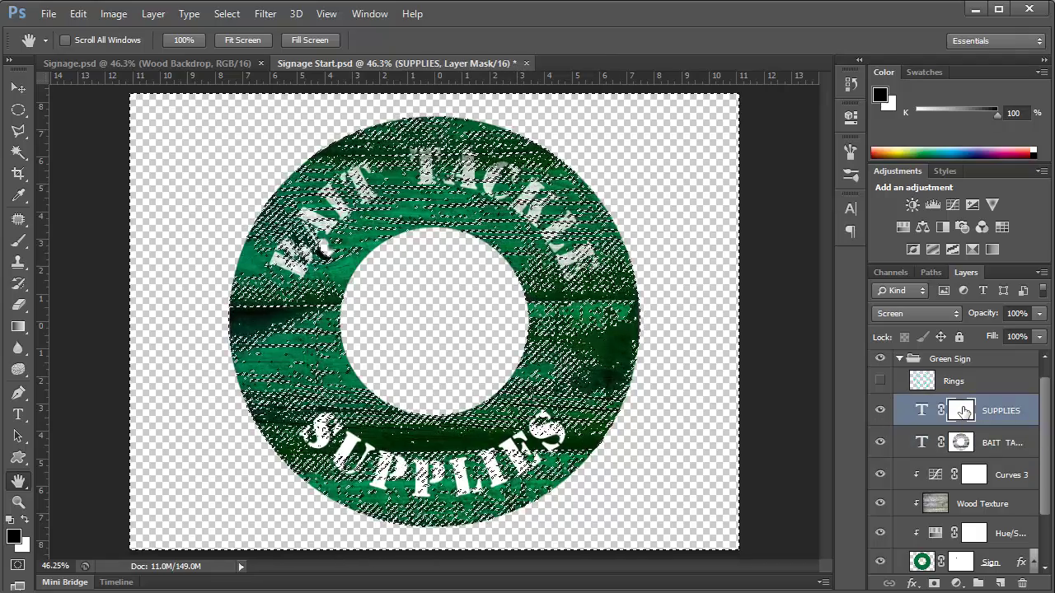
{"action": "key", "text": "alt+BackSpace"}
{"action": "key", "text": "ctrl+z"}
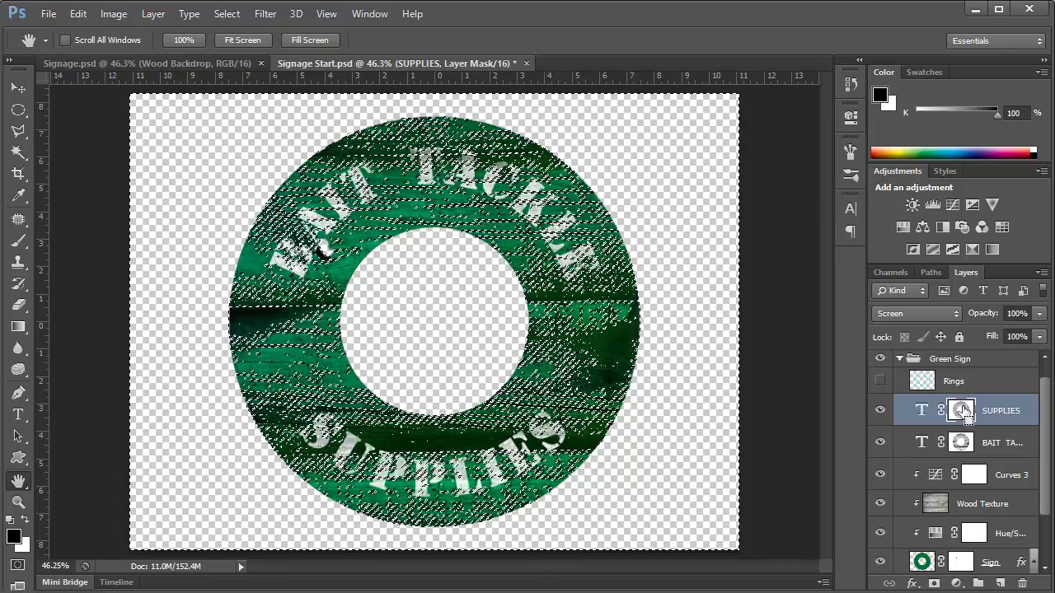
{"action": "key", "text": "ctrl+d"}
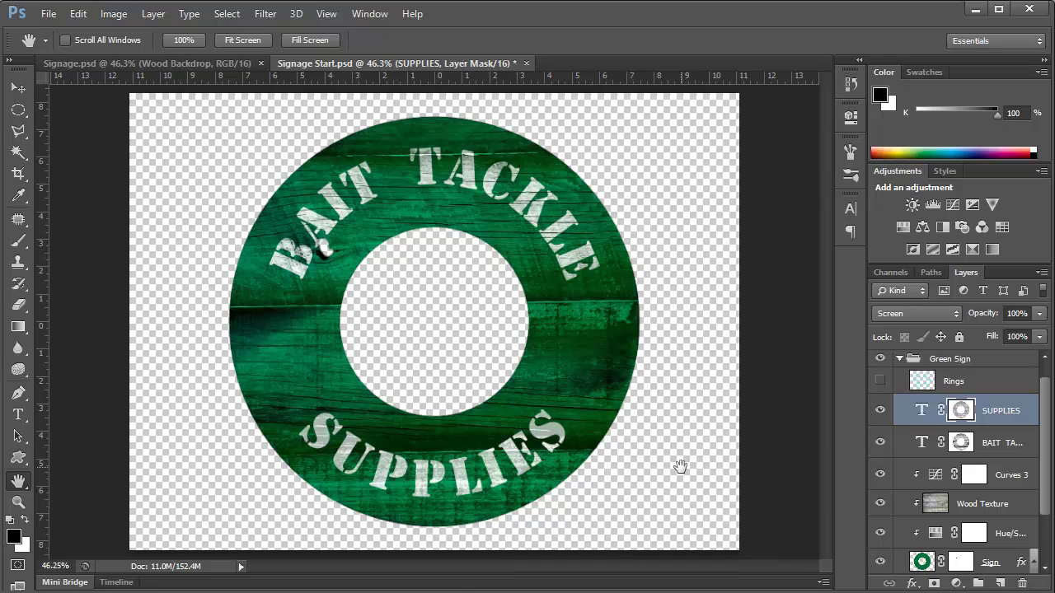
Show the Rings layer in Overlay blend mode and collapse the Green Sign group
{"action": "left_click", "coordinate": [880, 381]}
{"action": "left_click", "coordinate": [936, 381]}
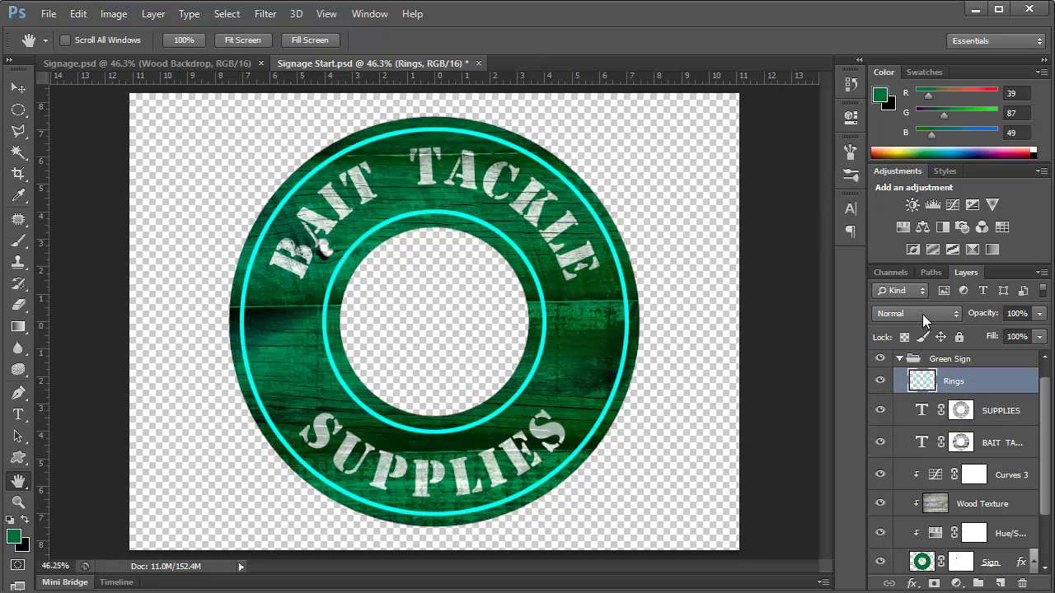
{"action": "left_click", "coordinate": [923, 314]}
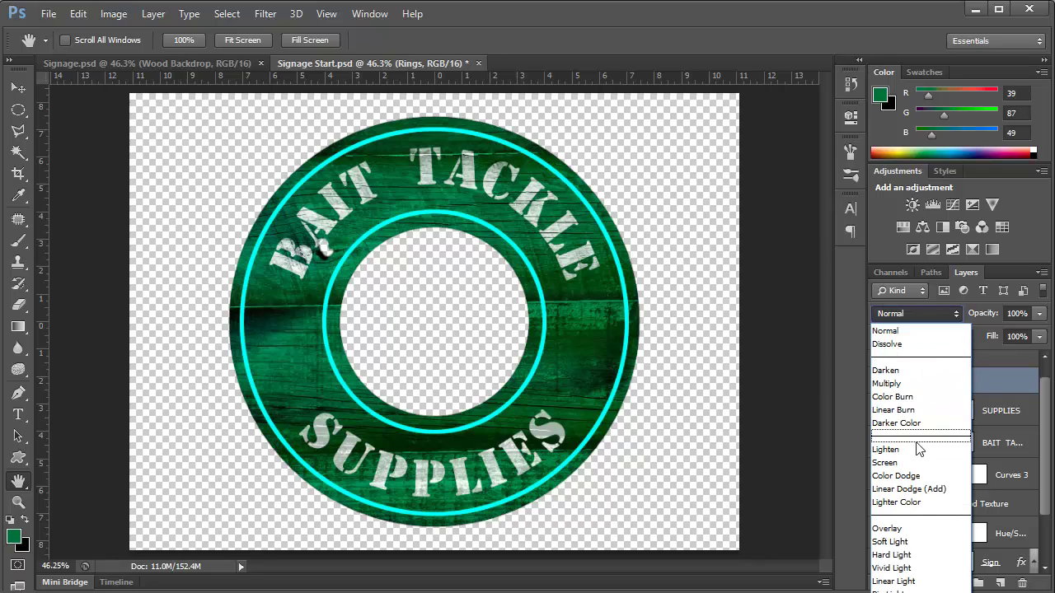
{"action": "left_click", "coordinate": [923, 528]}
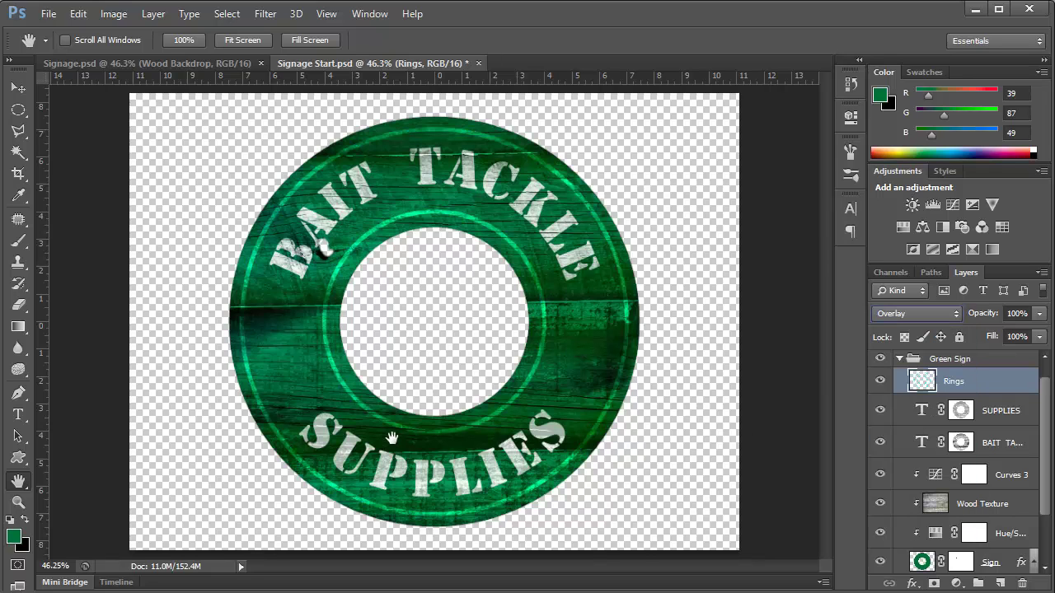
{"action": "left_click", "coordinate": [900, 360]}
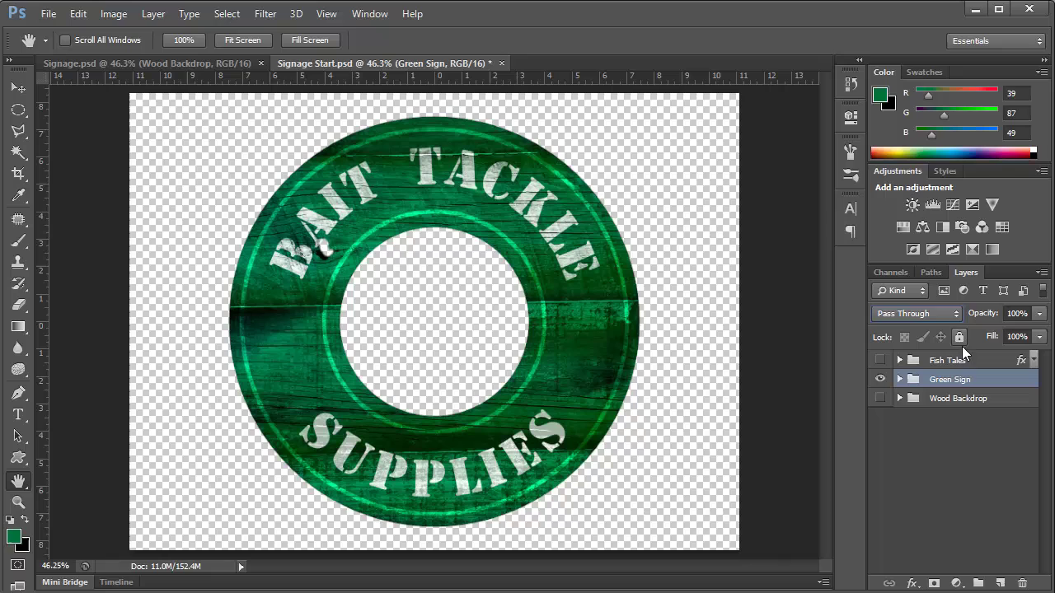
Show the Fish Tales fish and Wood texture layer, hiding the FISH TALES text
{"action": "left_click", "coordinate": [881, 361]}
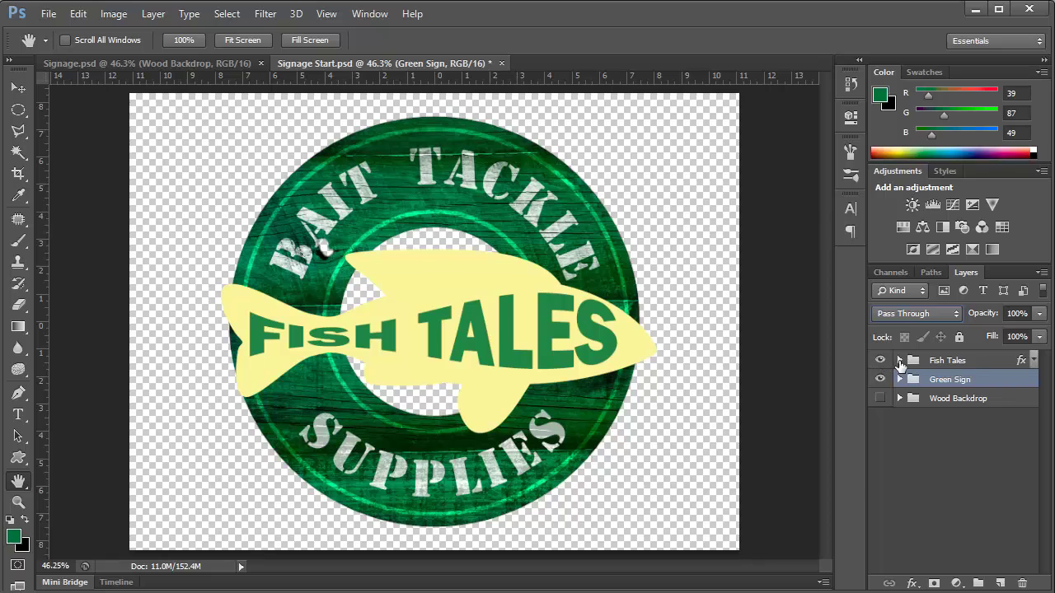
{"action": "left_click", "coordinate": [900, 361]}
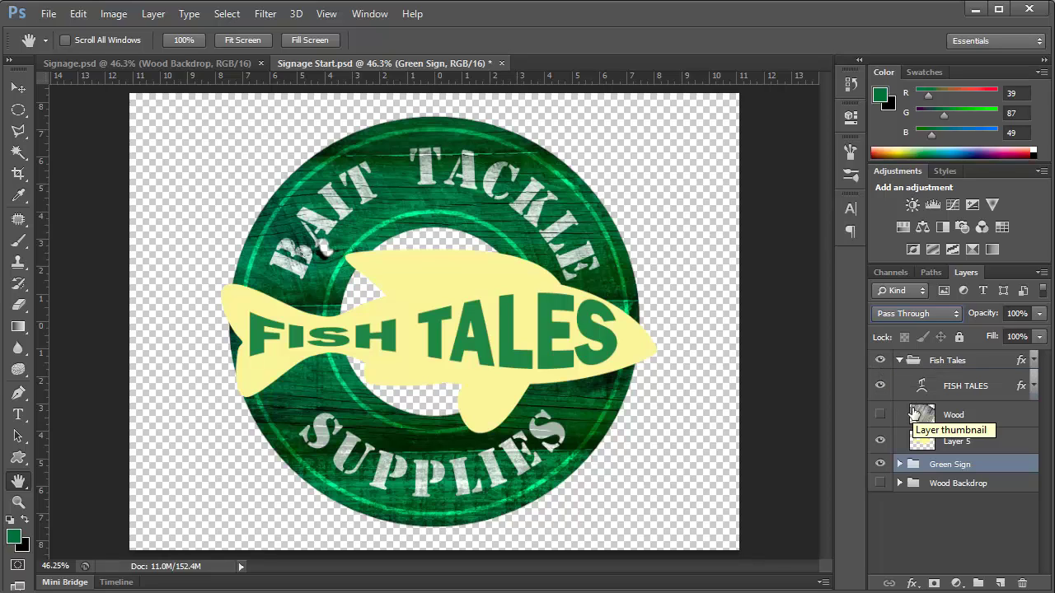
{"action": "left_click", "coordinate": [977, 442]}
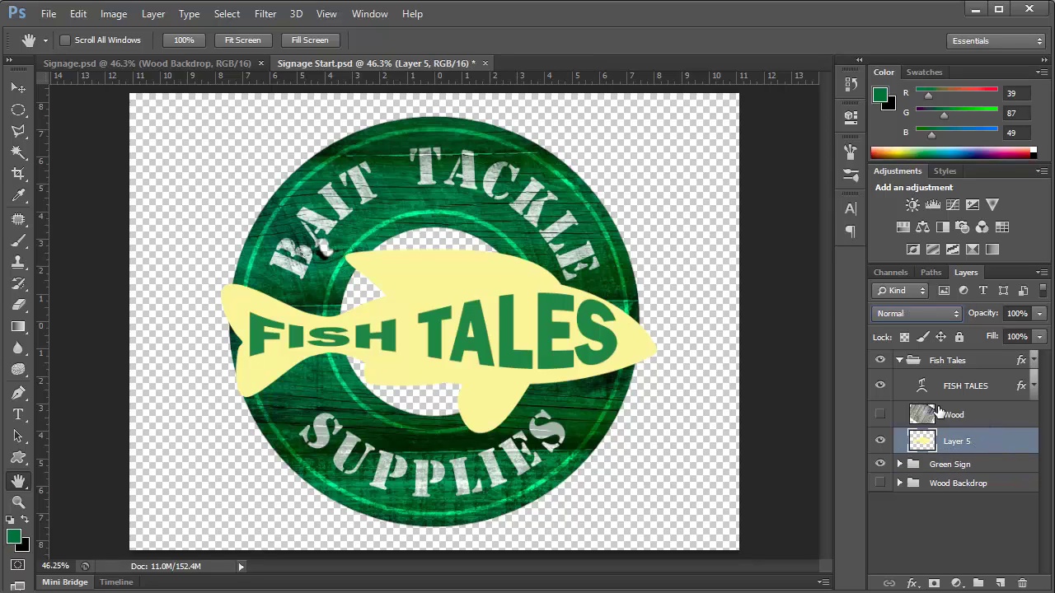
{"action": "left_click", "coordinate": [880, 415]}
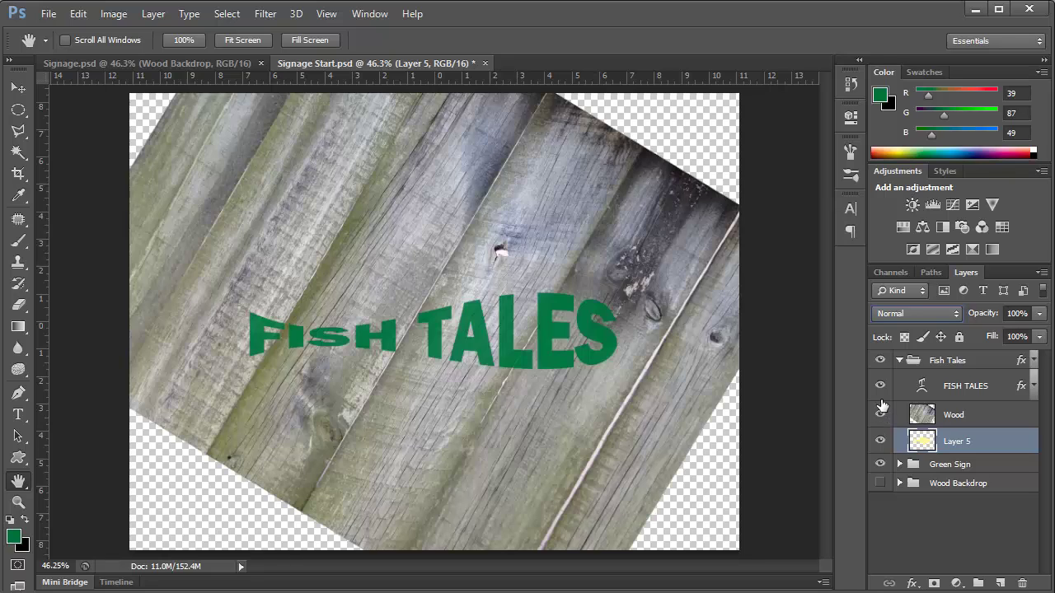
{"action": "left_click", "coordinate": [880, 386]}
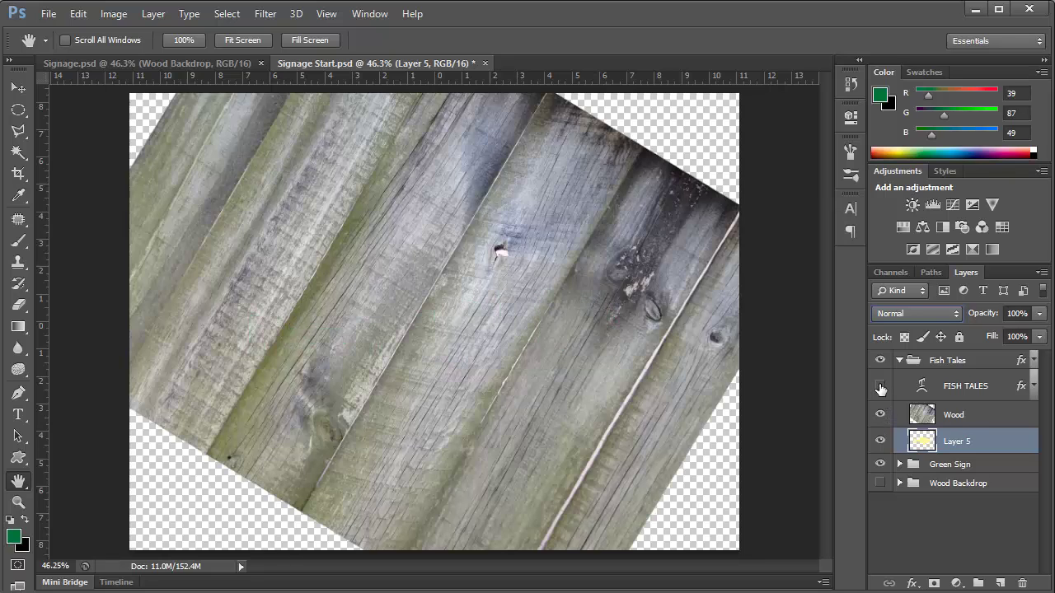
Clip the Wood texture to Layer 5 in Multiply mode at 74% opacity
{"action": "left_click", "coordinate": [975, 425], "text": "alt"}
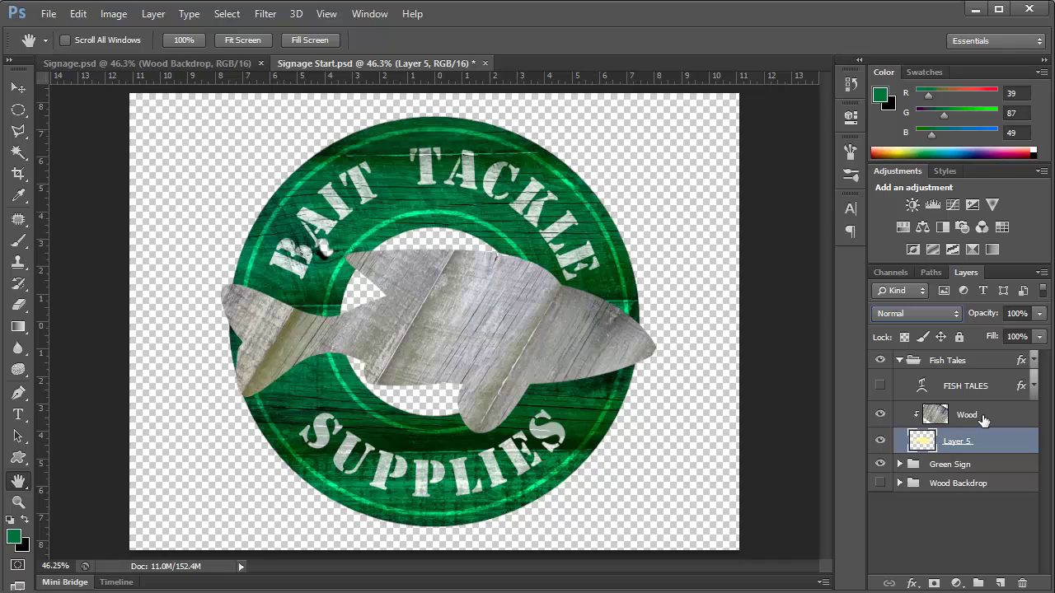
{"action": "left_click", "coordinate": [982, 418]}
{"action": "left_click", "coordinate": [946, 318]}
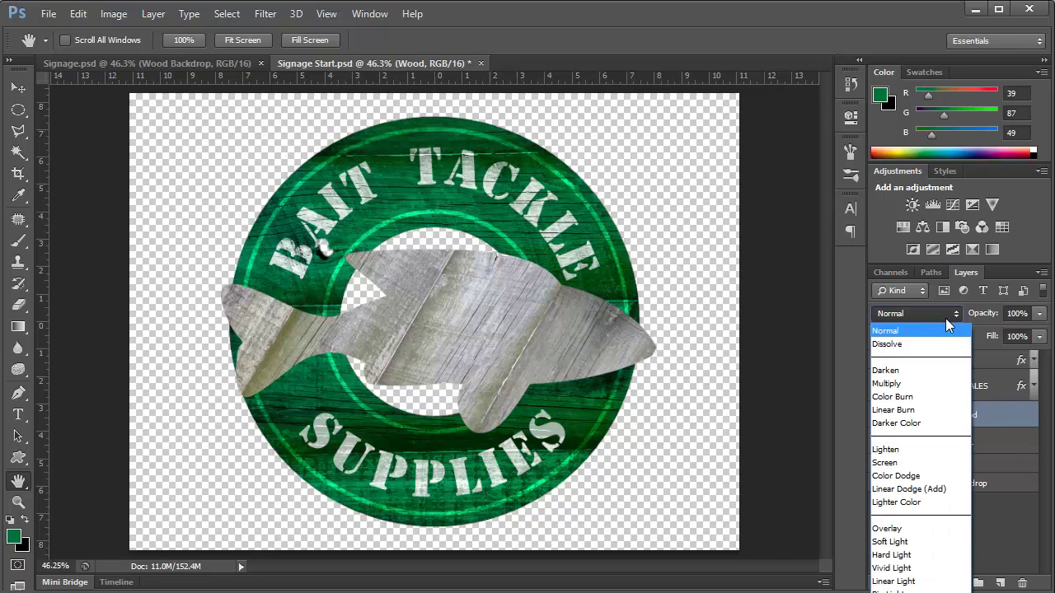
{"action": "left_click", "coordinate": [888, 384]}
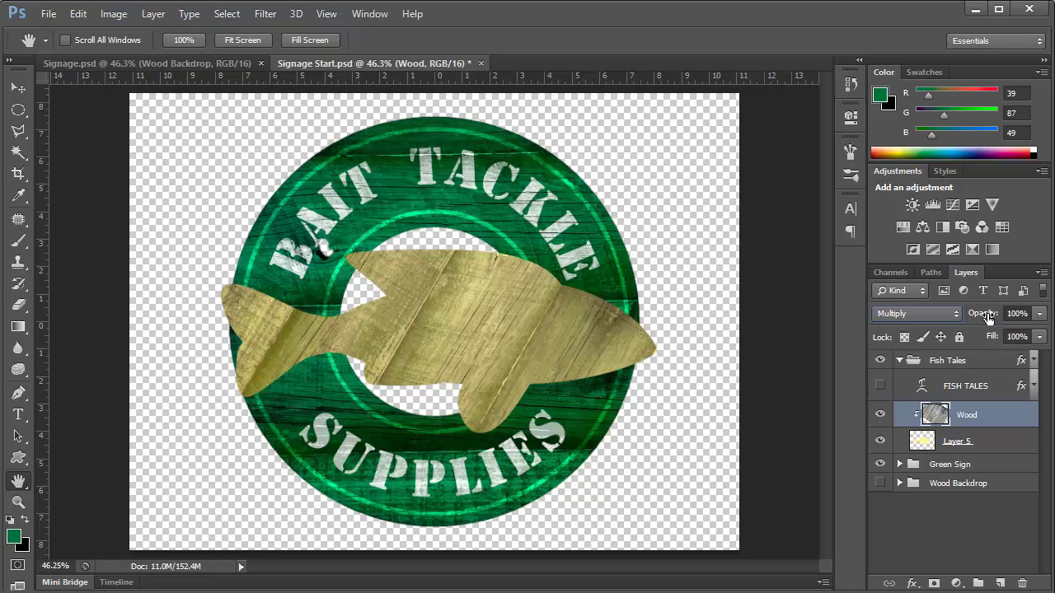
{"action": "left_click_drag", "start_coordinate": [989, 318], "coordinate": [968, 316]}
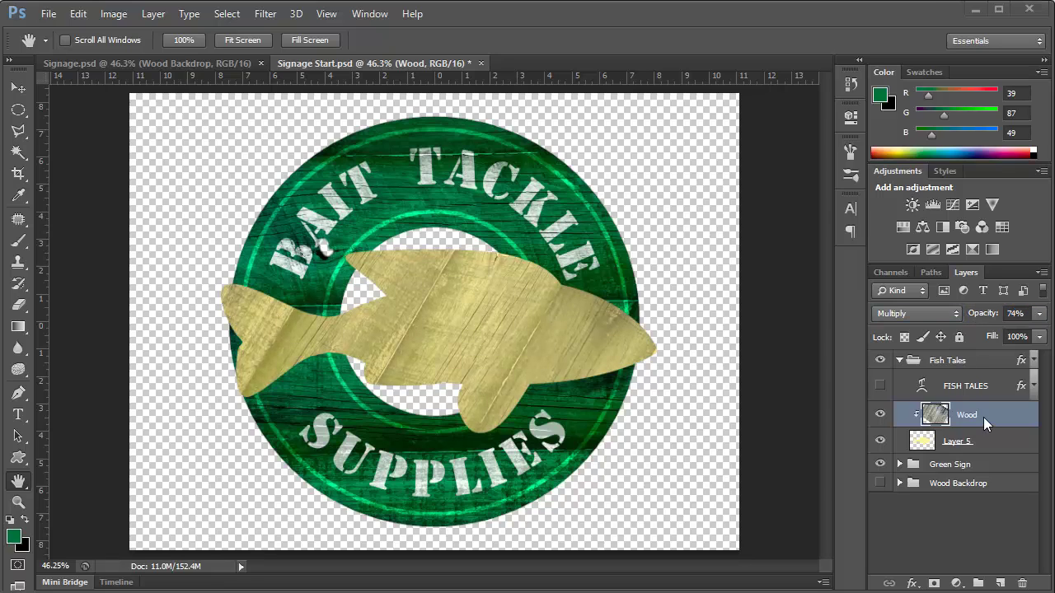
Show FISH TALES with a Down-direction Bevel & Emboss and 0% fill so it looks carved
{"action": "left_click", "coordinate": [881, 385]}
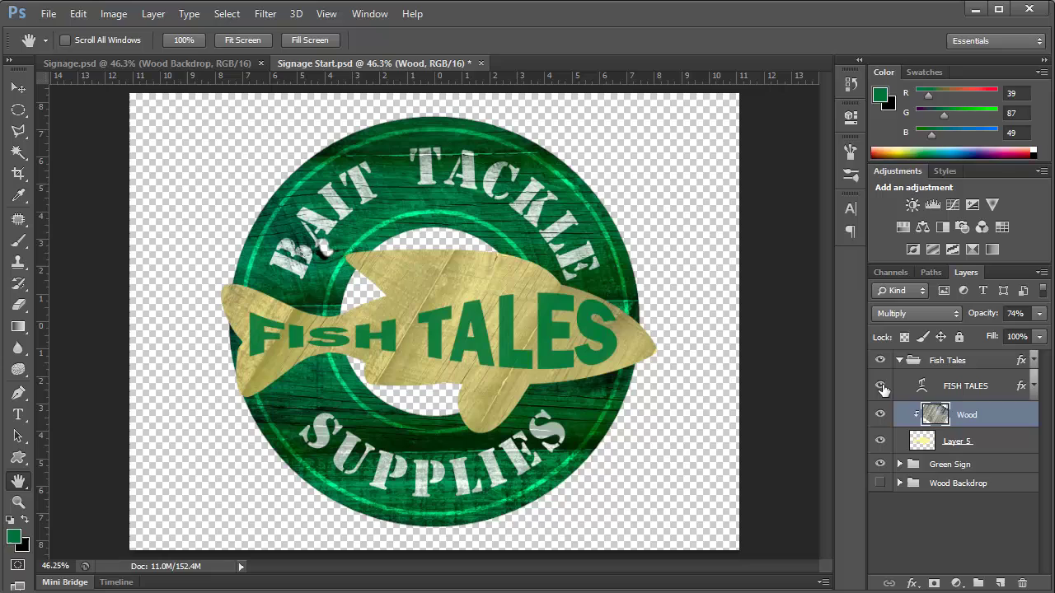
{"action": "left_click", "coordinate": [1034, 386]}
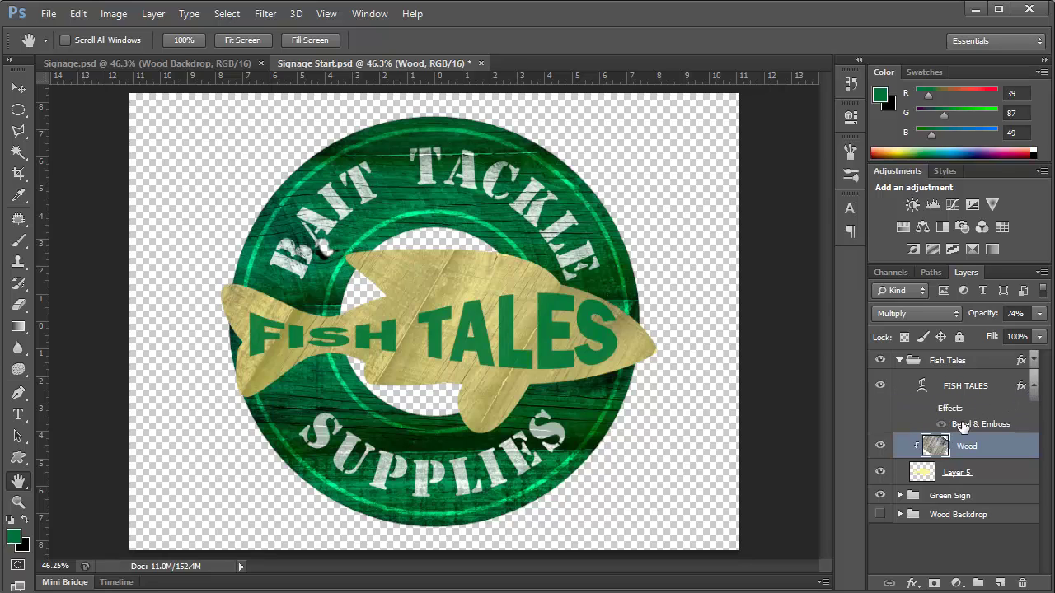
{"action": "left_click", "coordinate": [963, 425]}
{"action": "left_click", "coordinate": [942, 424]}
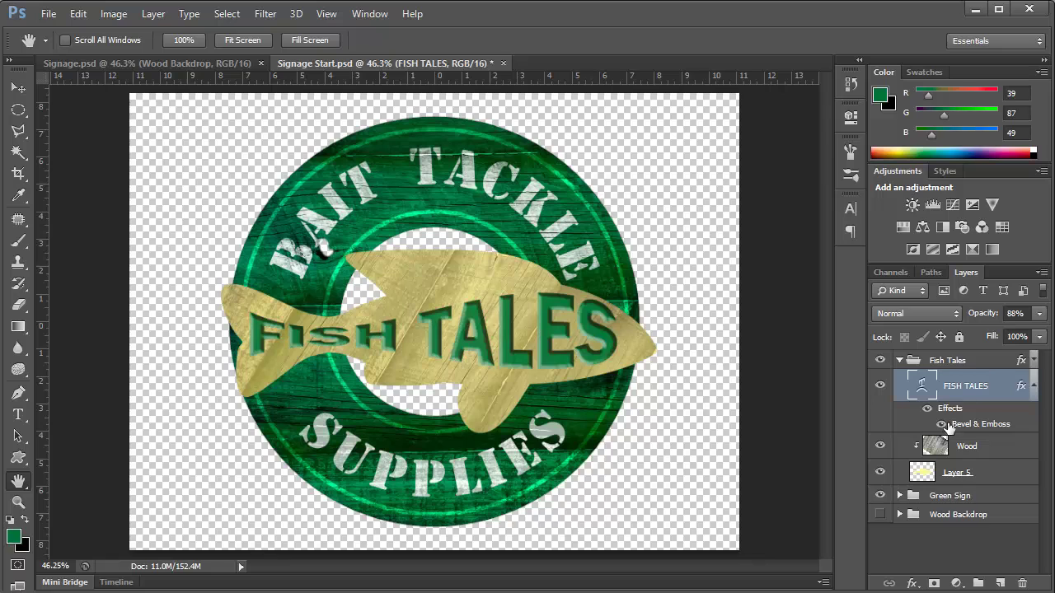
{"action": "double_click", "coordinate": [963, 425]}
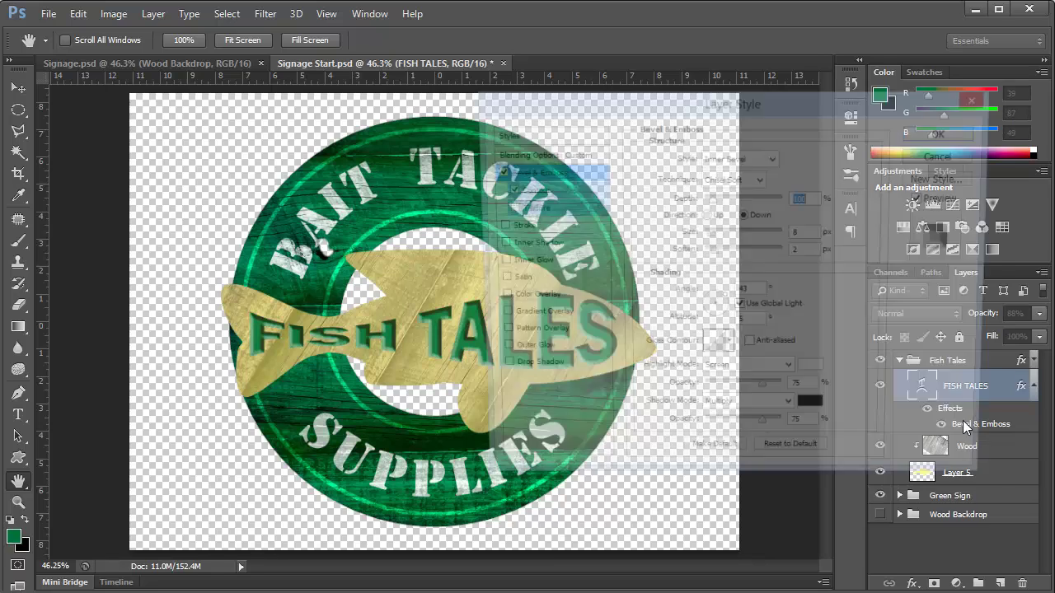
{"action": "left_click", "coordinate": [744, 216]}
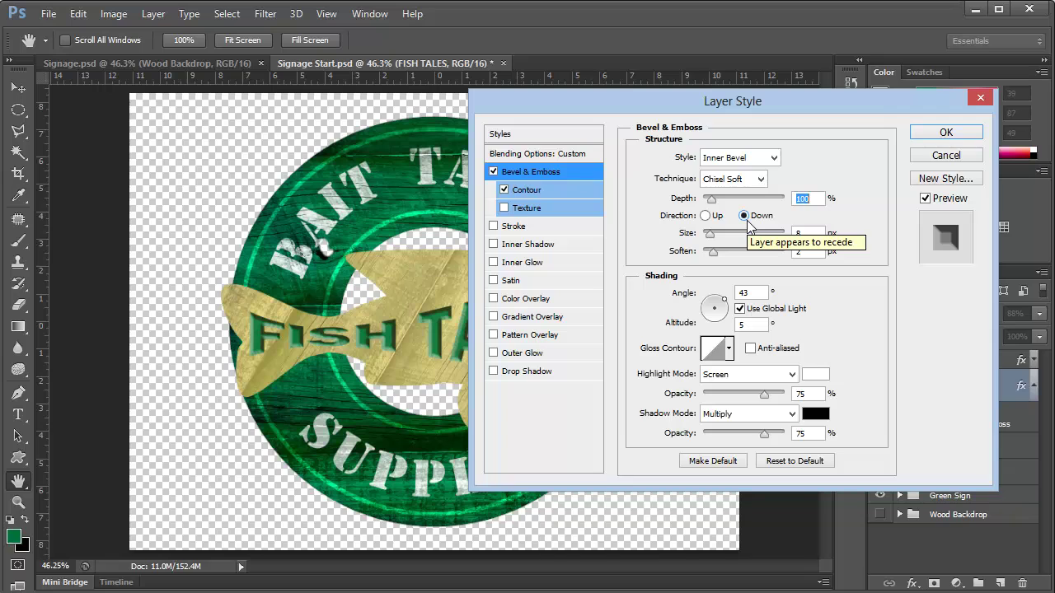
{"action": "left_click", "coordinate": [944, 134]}
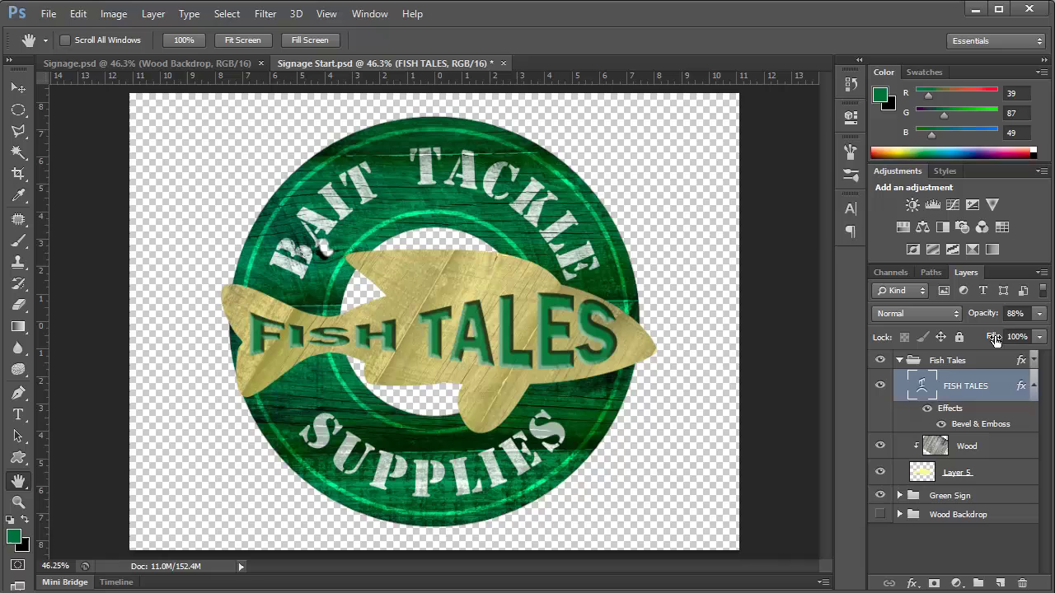
{"action": "left_click_drag", "start_coordinate": [995, 339], "coordinate": [884, 340]}
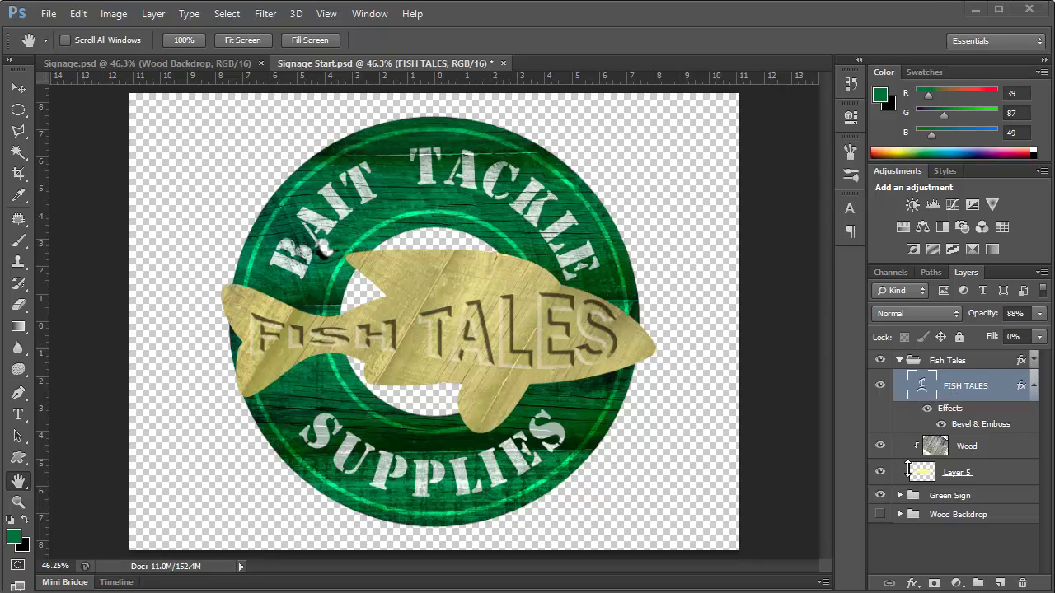
Show the Wood Backdrop and give the Fish Tales group Bevel & Emboss and Drop Shadow
{"action": "left_click", "coordinate": [881, 515]}
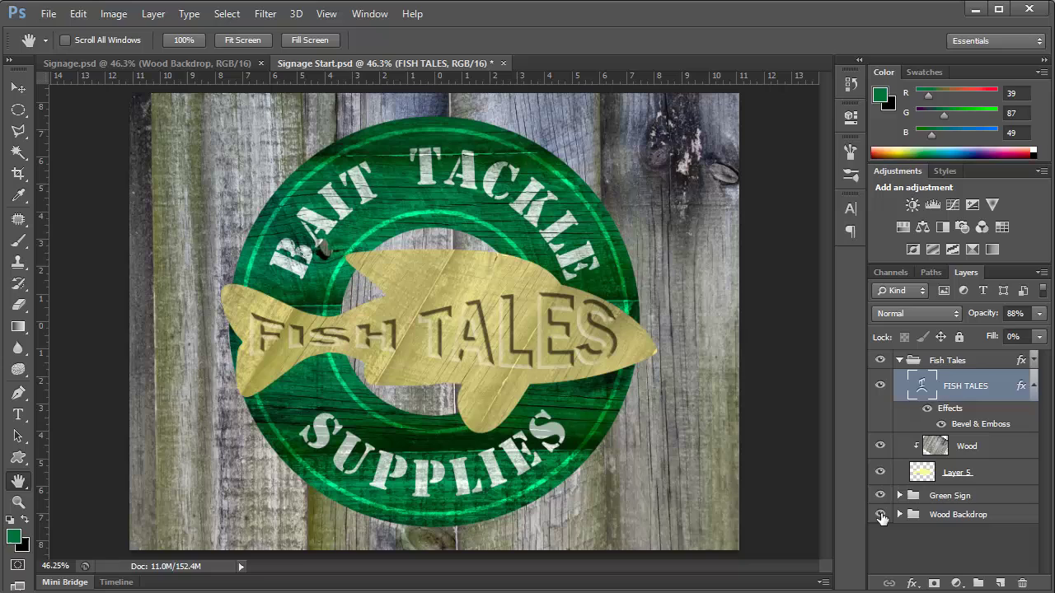
{"action": "left_click", "coordinate": [900, 363]}
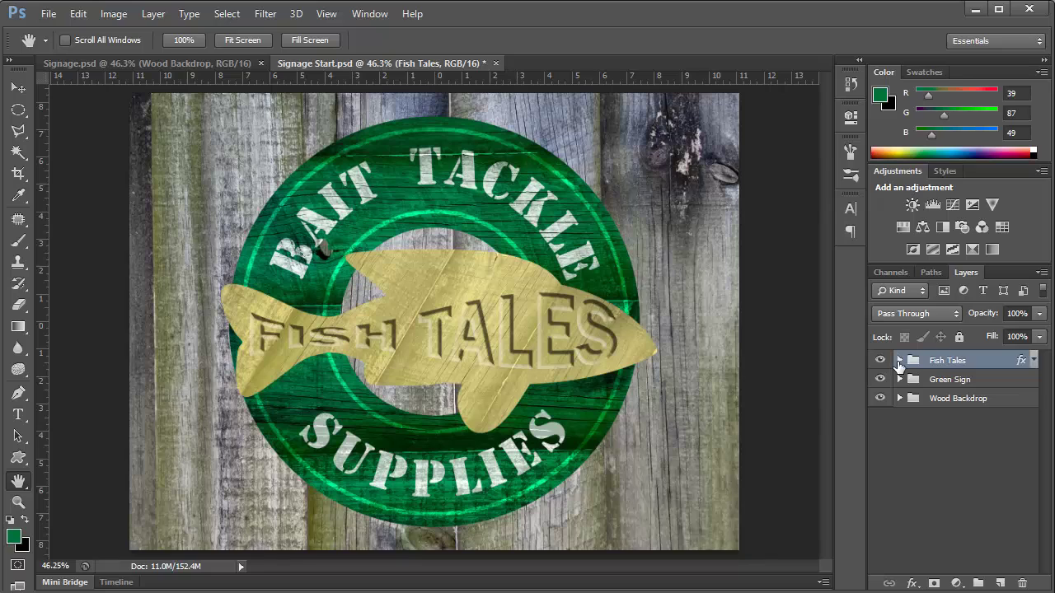
{"action": "left_click", "coordinate": [899, 364]}
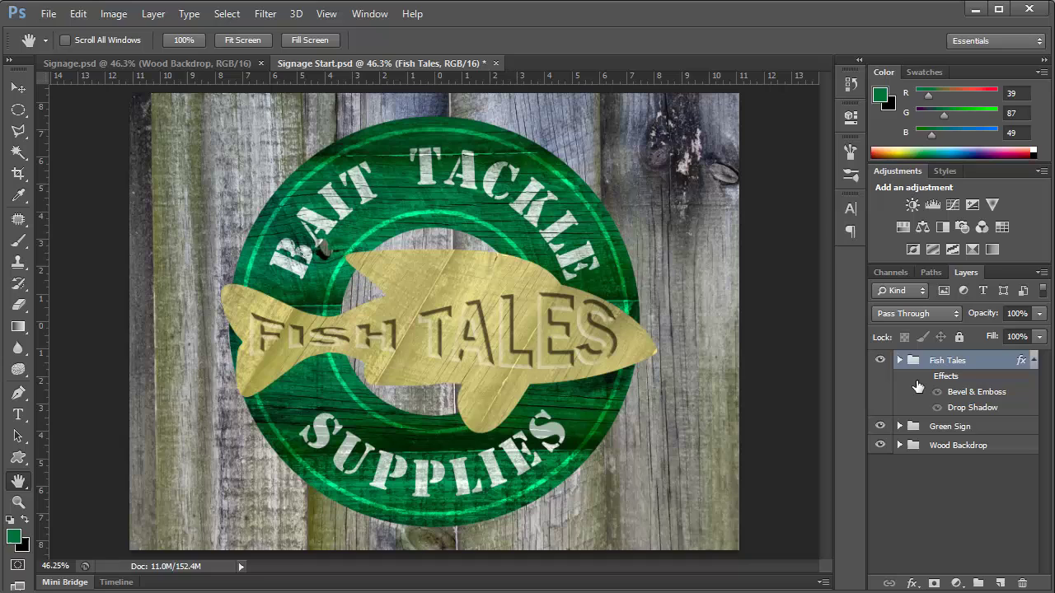
{"action": "left_click", "coordinate": [938, 393]}
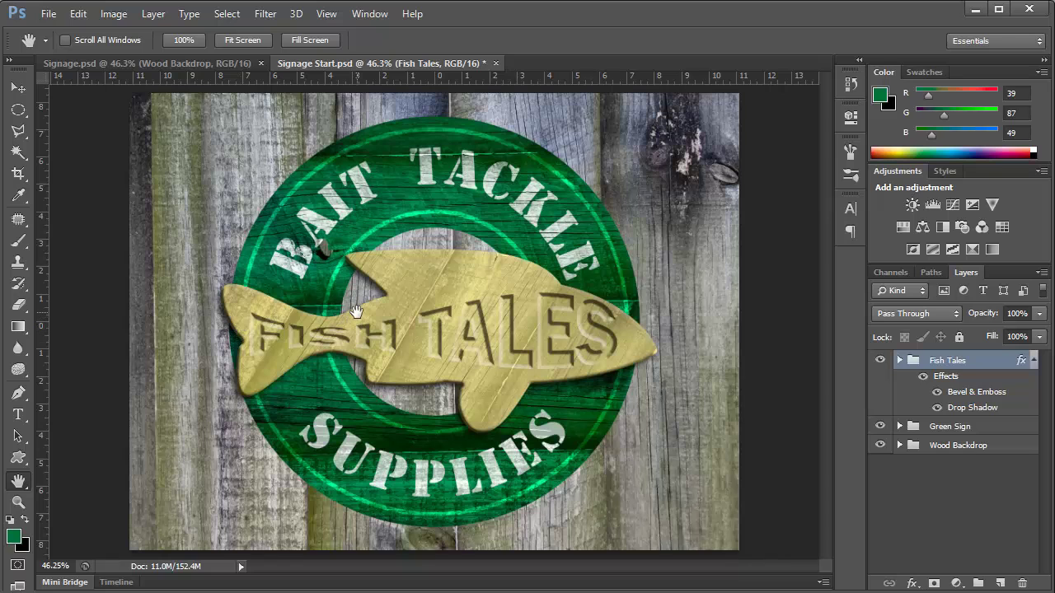
{"action": "double_click", "coordinate": [969, 409]}
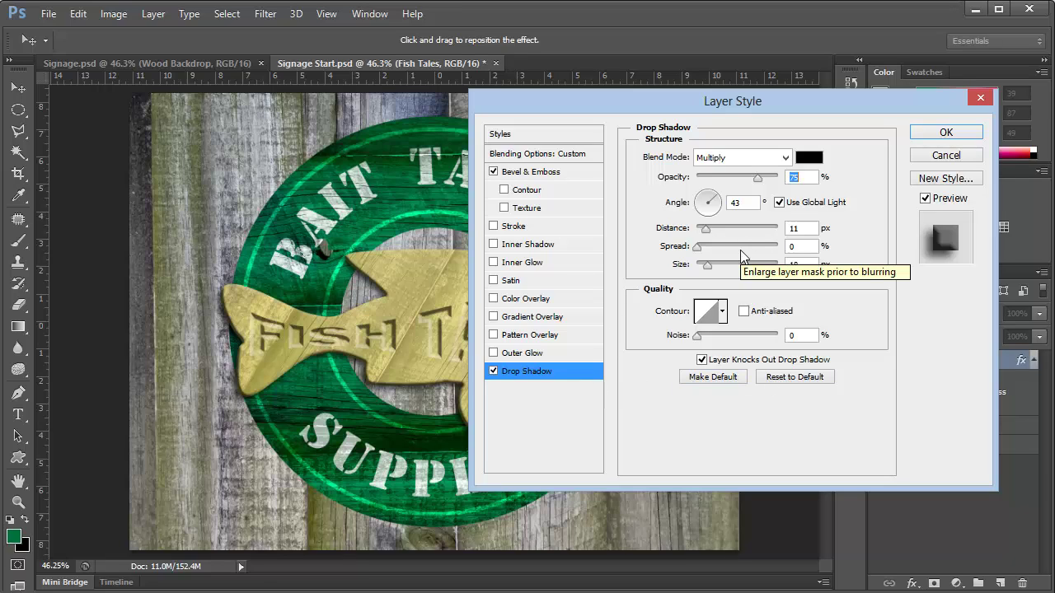
{"action": "left_click", "coordinate": [554, 172]}
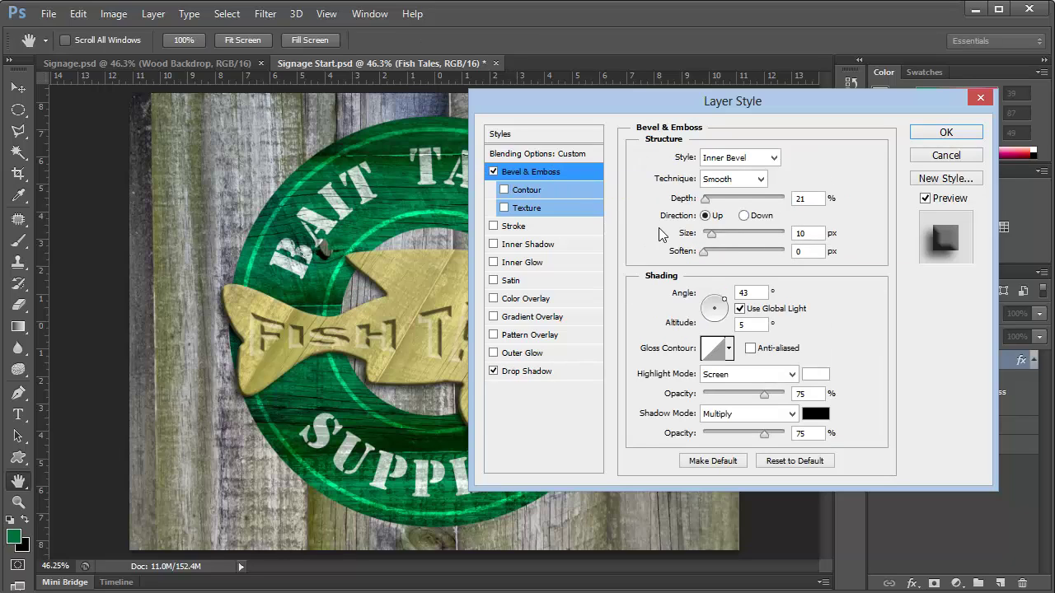
{"action": "left_click", "coordinate": [925, 134]}
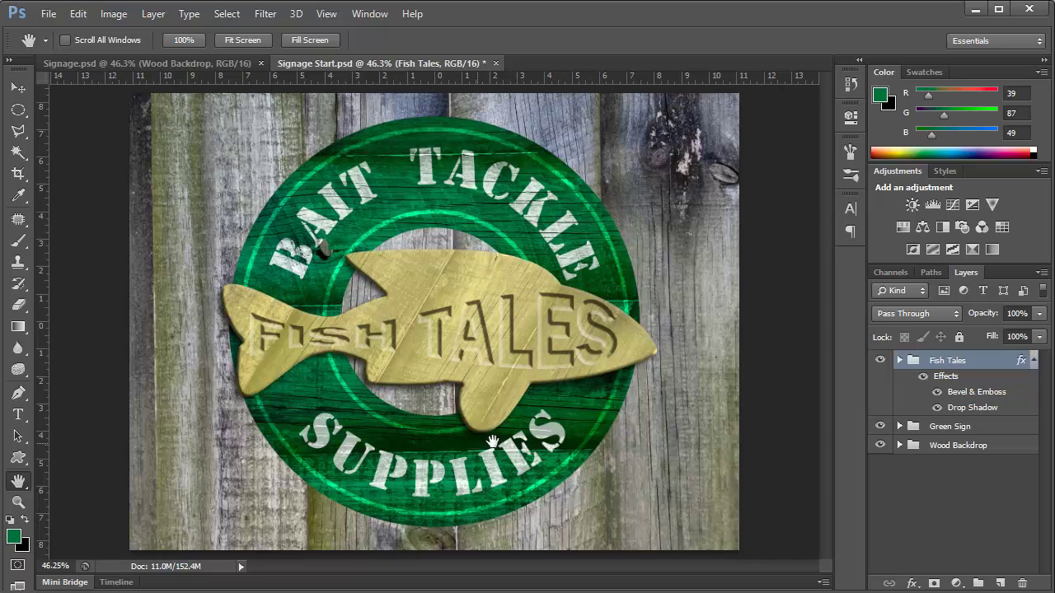
Expand Green Sign and enable the Sign layer's Stroke and Drop Shadow effects
{"action": "left_click", "coordinate": [900, 427]}
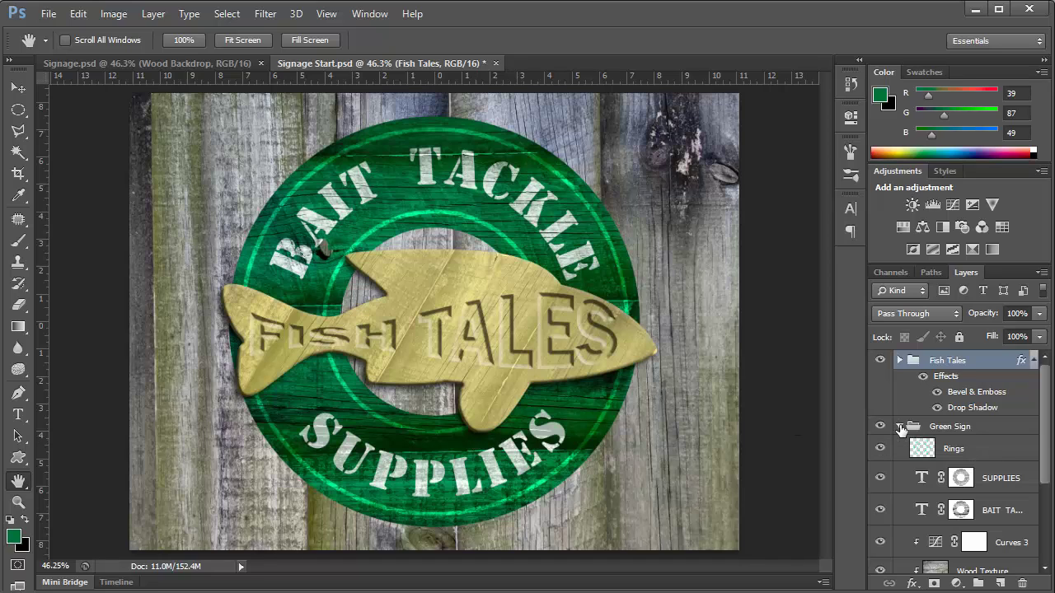
{"action": "left_click_drag", "start_coordinate": [1045, 422], "coordinate": [1037, 491]}
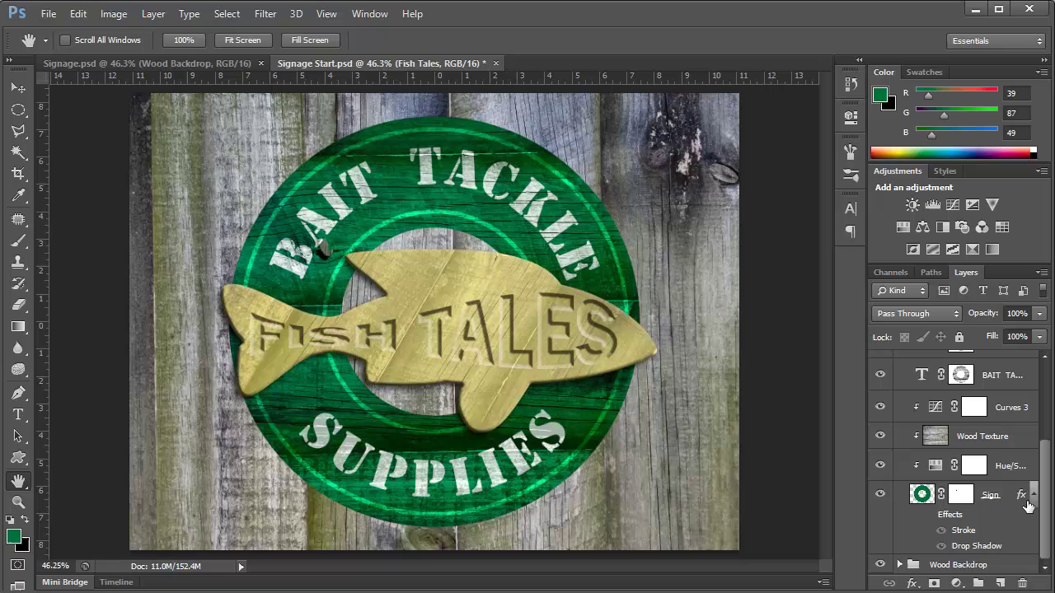
{"action": "left_click", "coordinate": [950, 520]}
{"action": "left_click", "coordinate": [926, 517]}
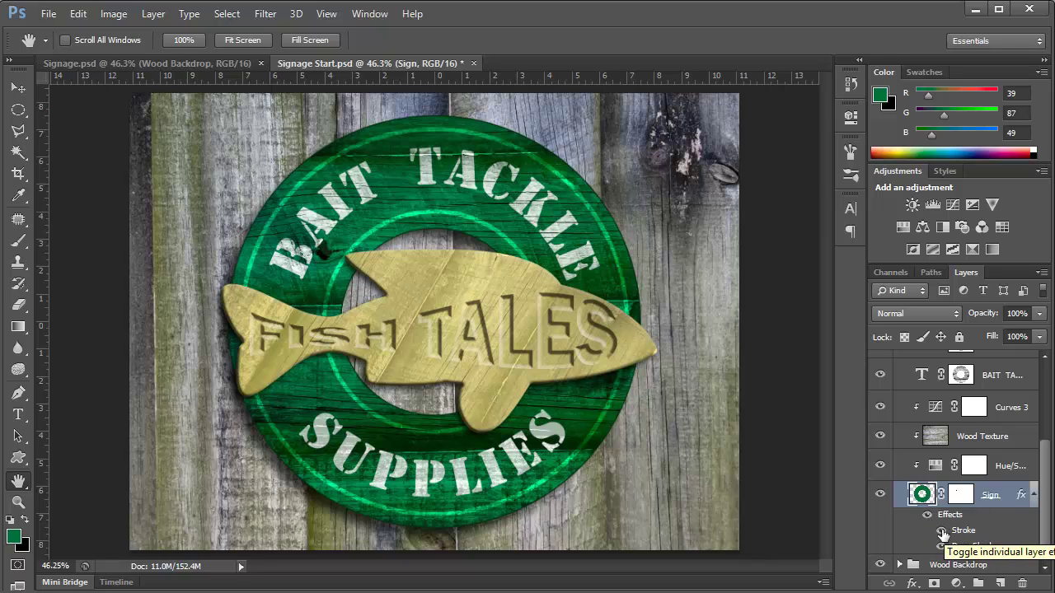
{"action": "left_click", "coordinate": [942, 532]}
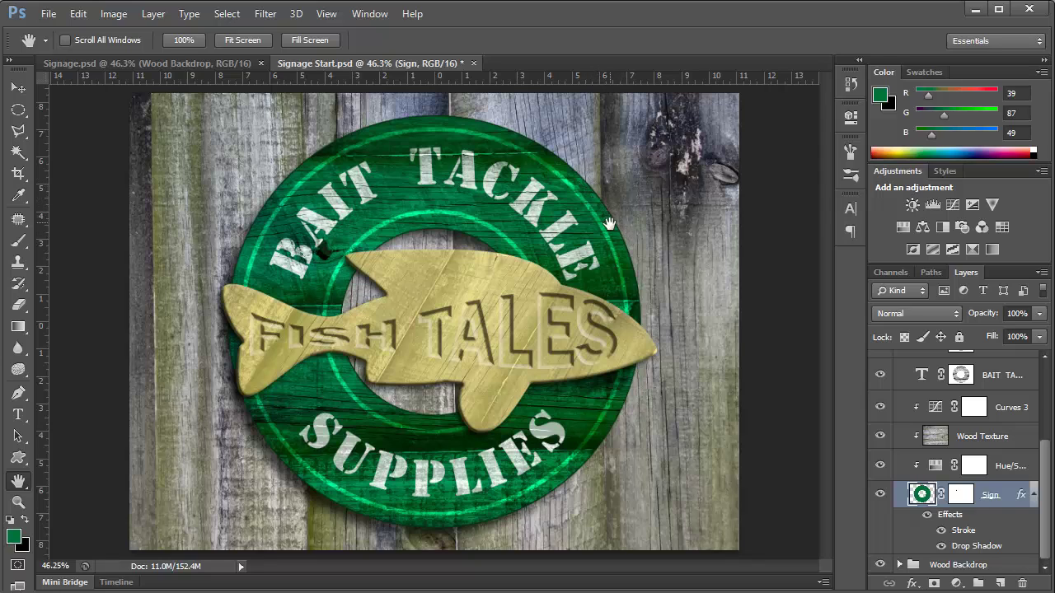
{"action": "left_click", "coordinate": [940, 546]}
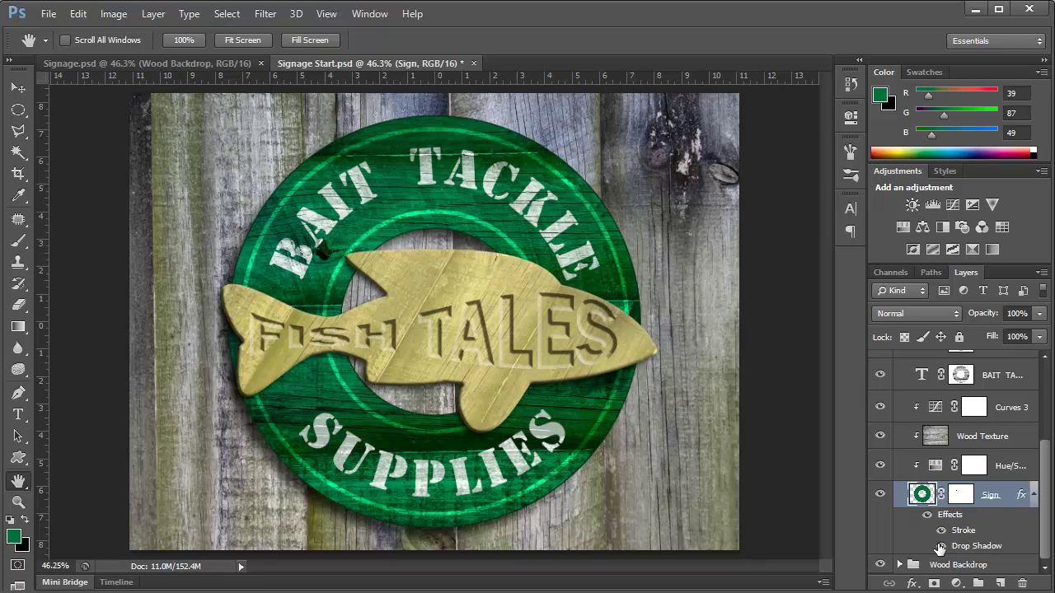